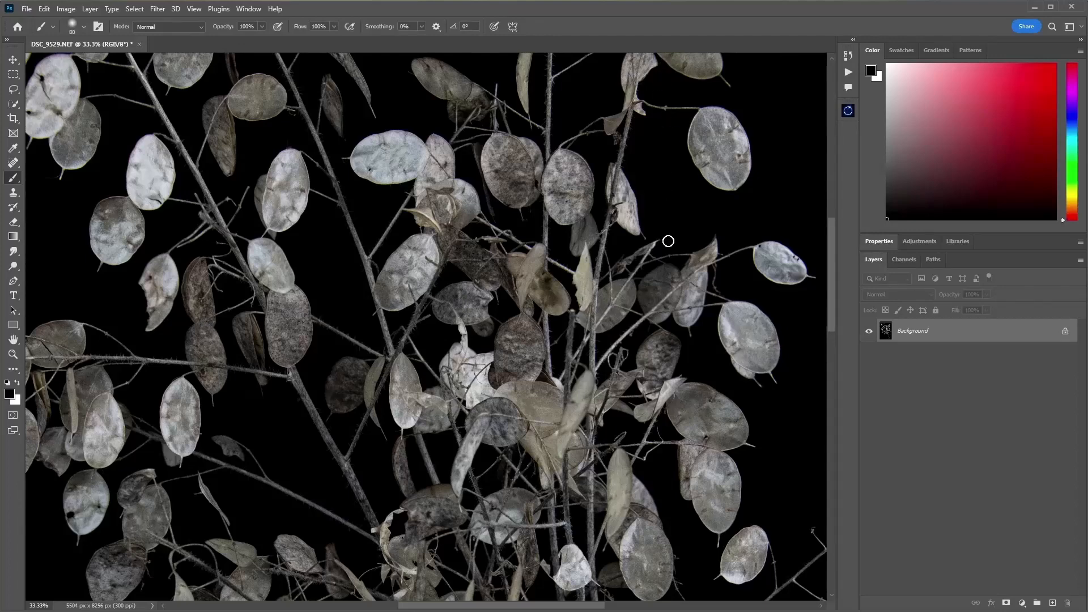
- Examine the seed pods and fine branches against the black background across the photo
scroll(702, 360, up, 1)
scroll(702, 361, up, 1)
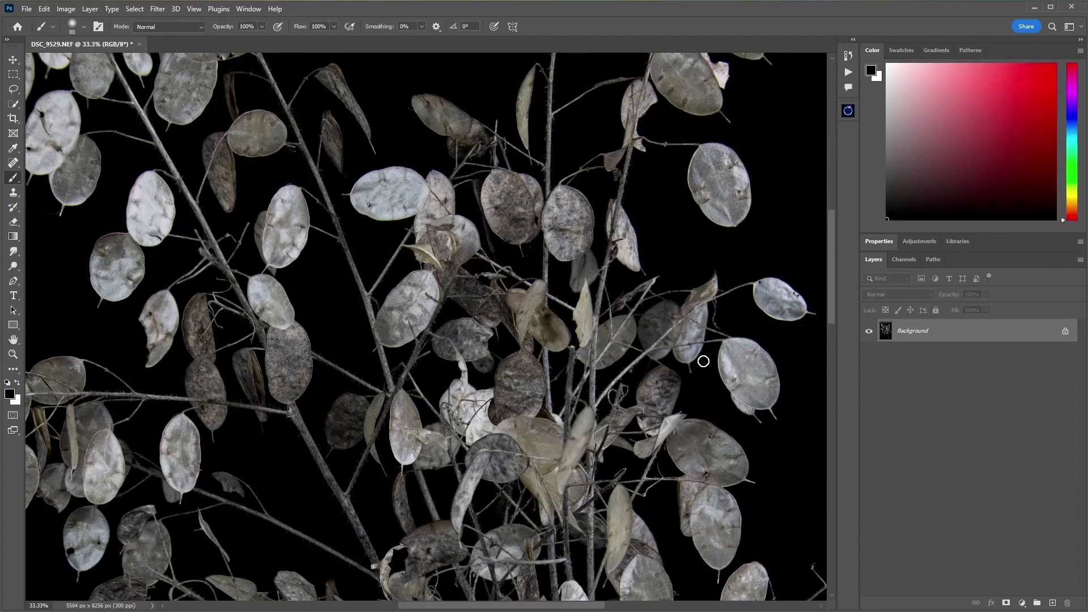
scroll(701, 360, down, 4)
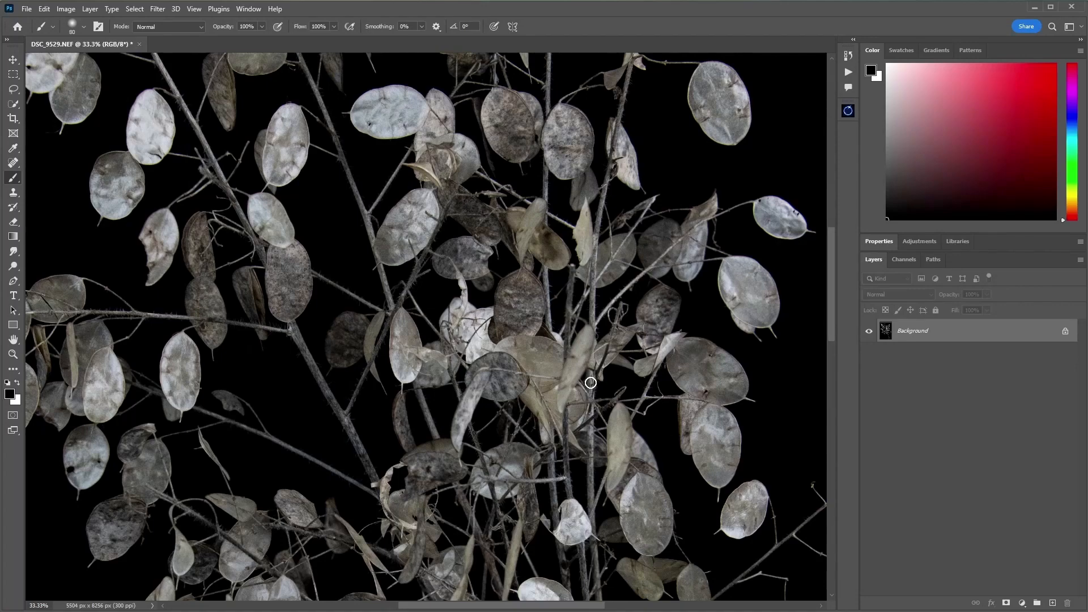
key(ctrl+plus)
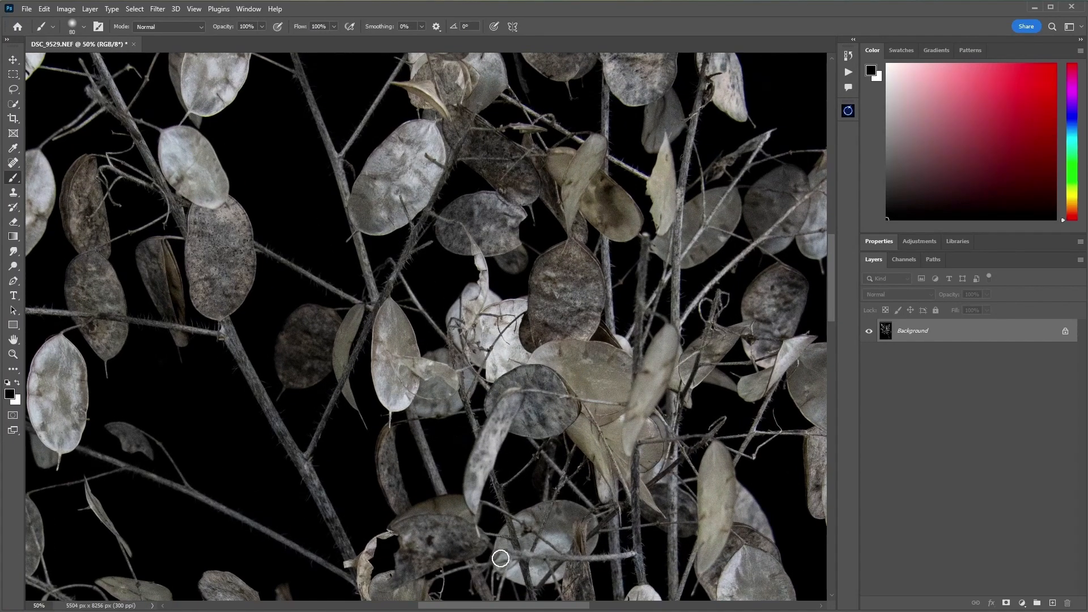
scroll(591, 586, right, 5)
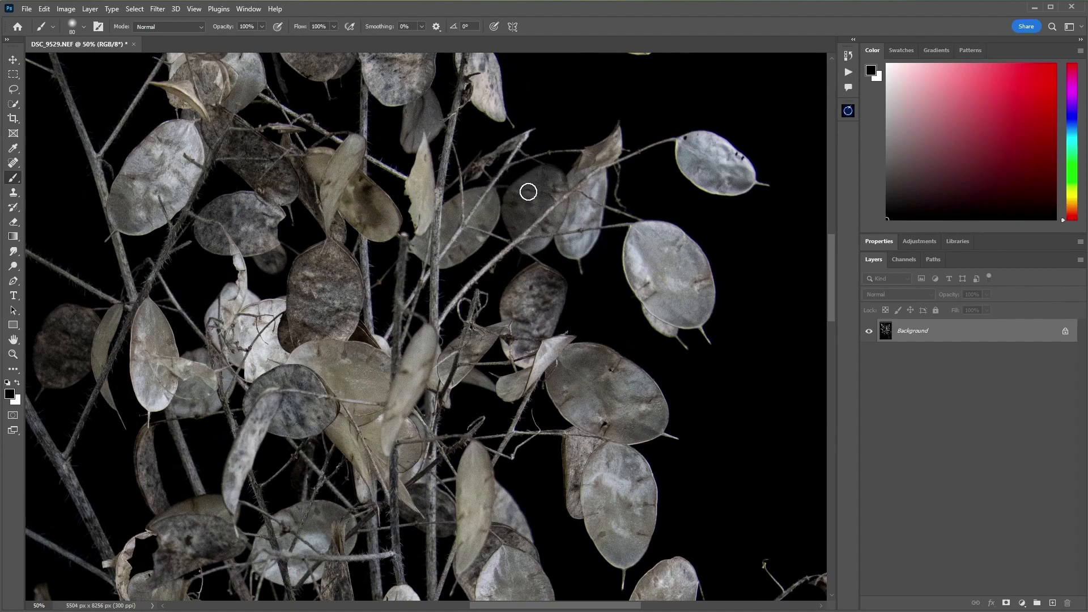
key(ctrl+minus)
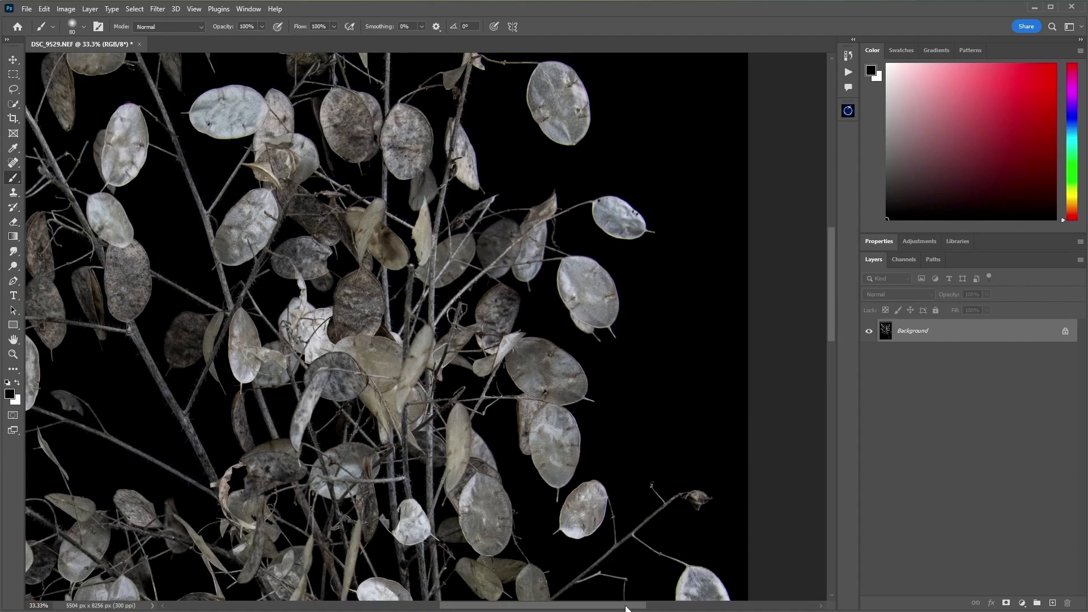
drag(628, 605, 590, 605)
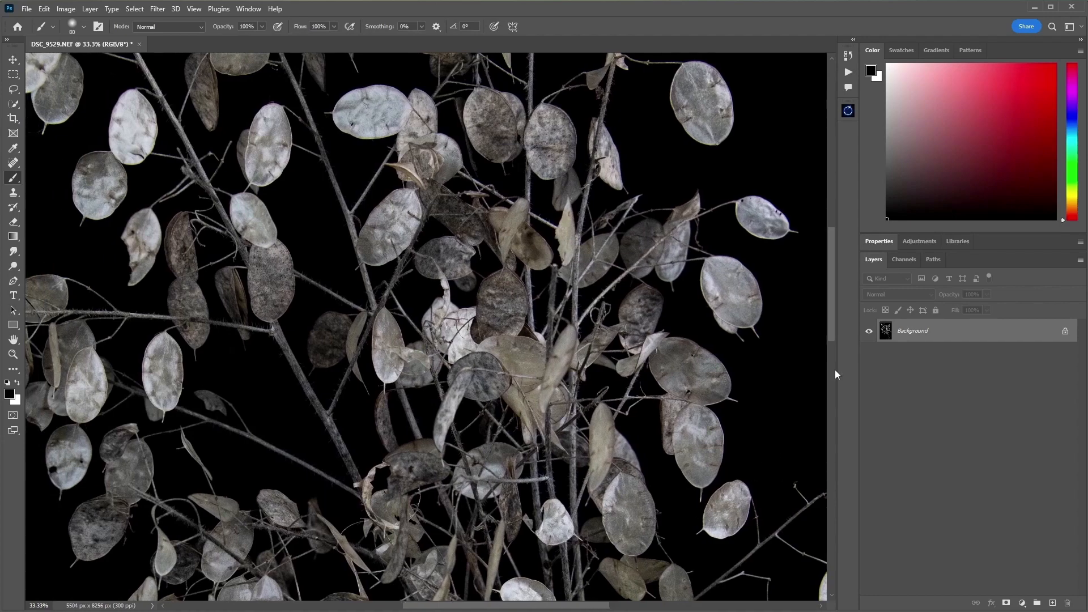
scroll(831, 294, down, 4)
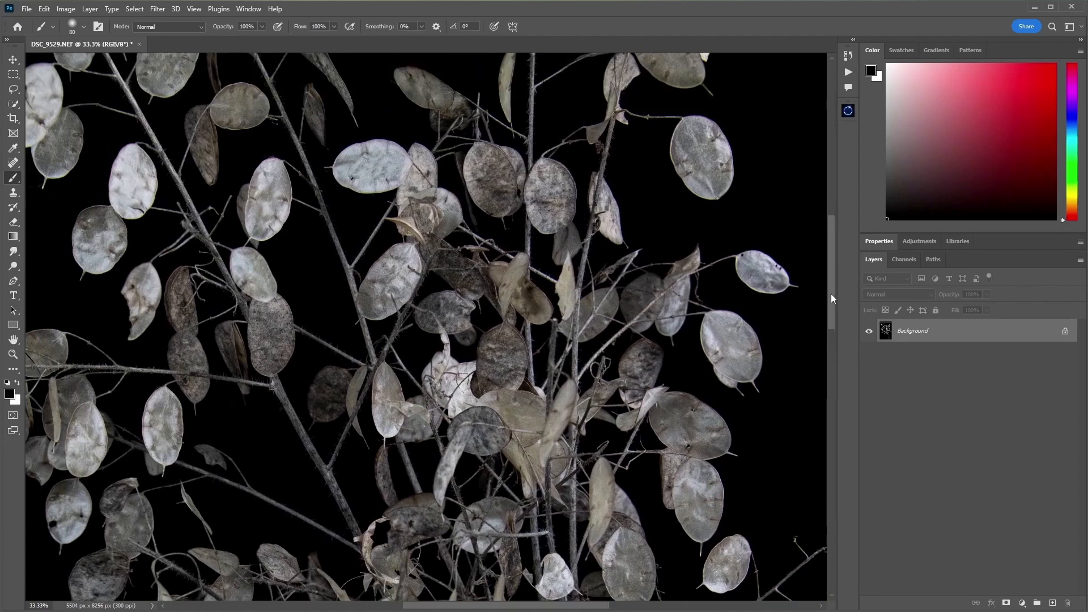
scroll(830, 293, down, 3)
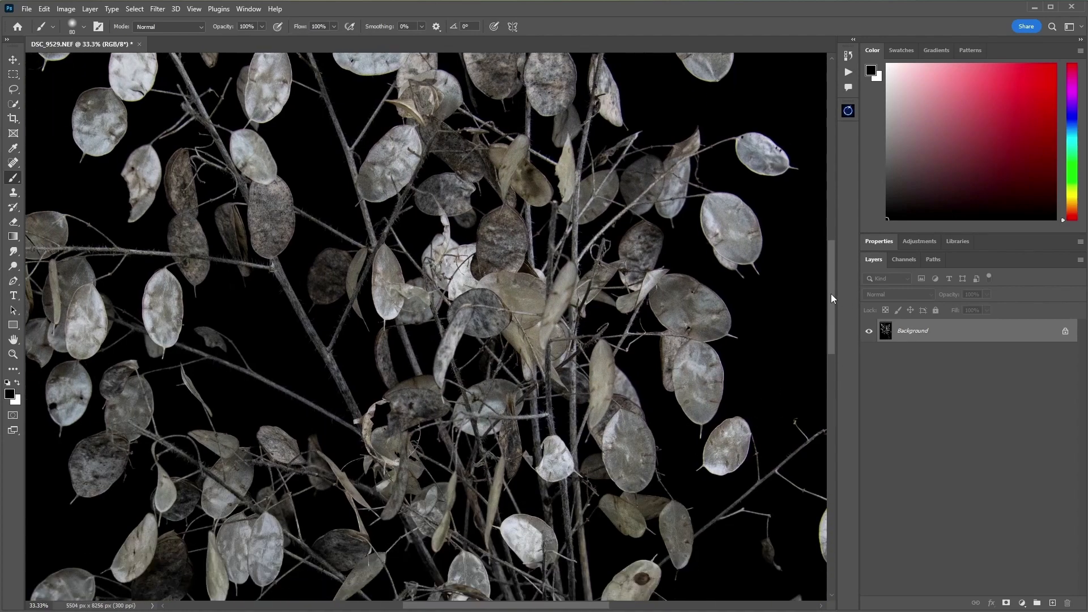
scroll(830, 293, up, 8)
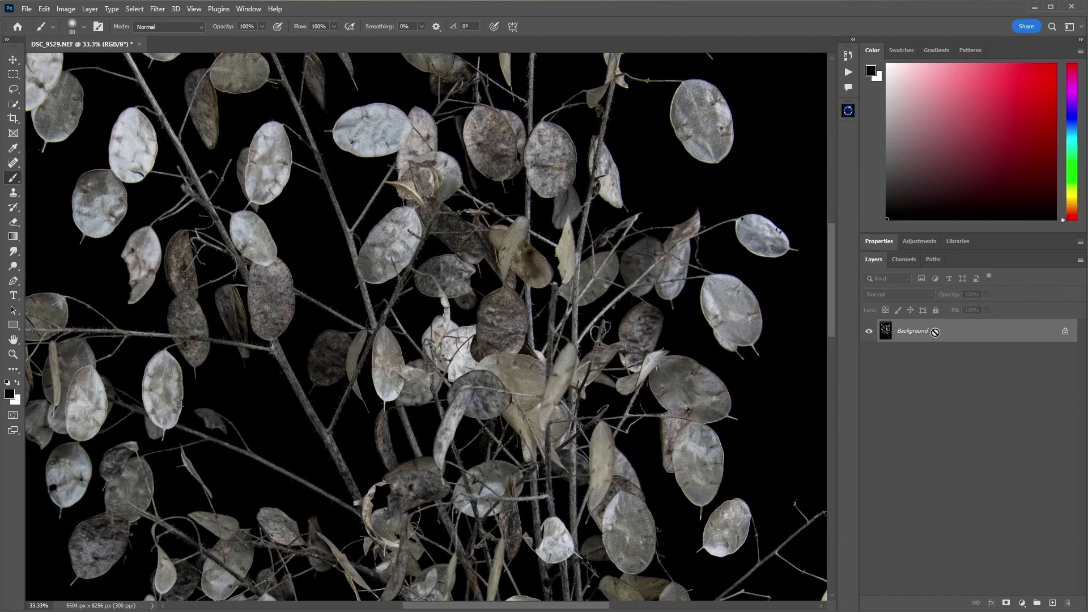
- Duplicate the Background layer and hide the original
key(ctrl+j)
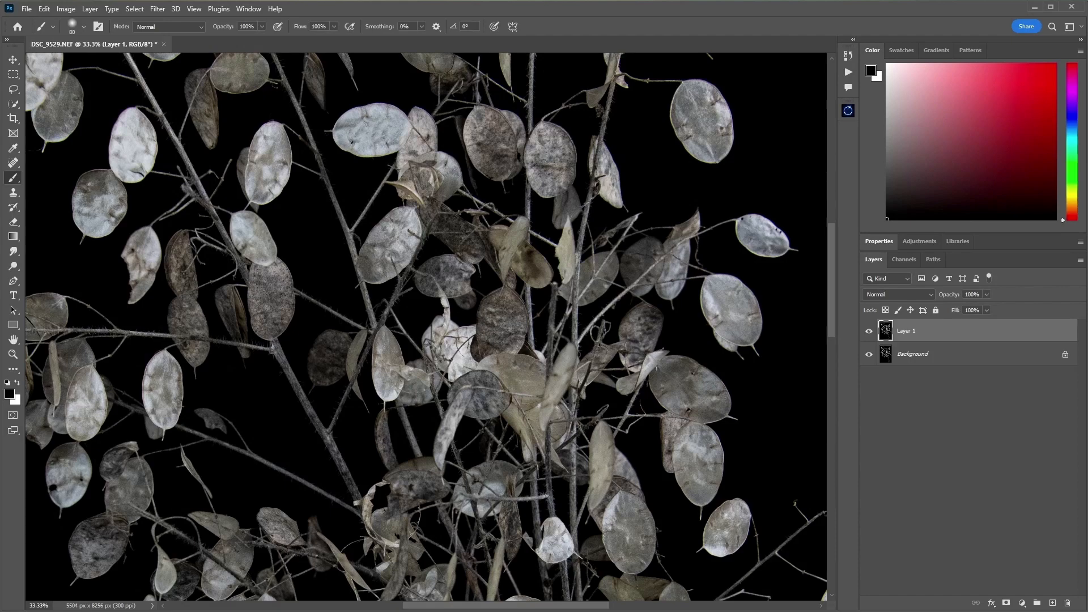
click(869, 354)
- Compare the Red, Green and Blue channels of the whole plant image for contrast against the background
click(904, 260)
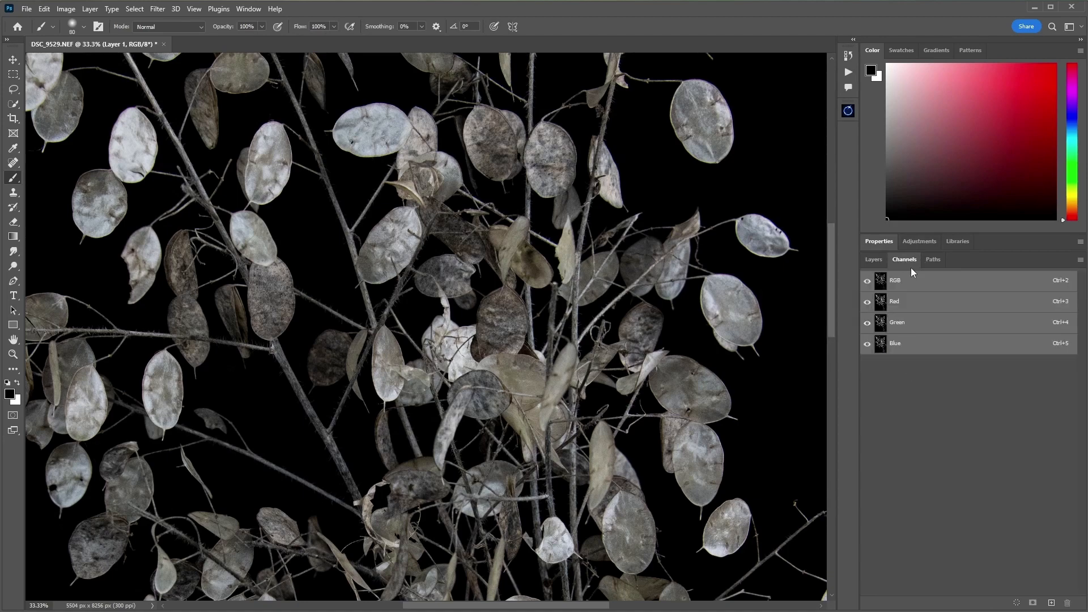
scroll(734, 320, down, 3)
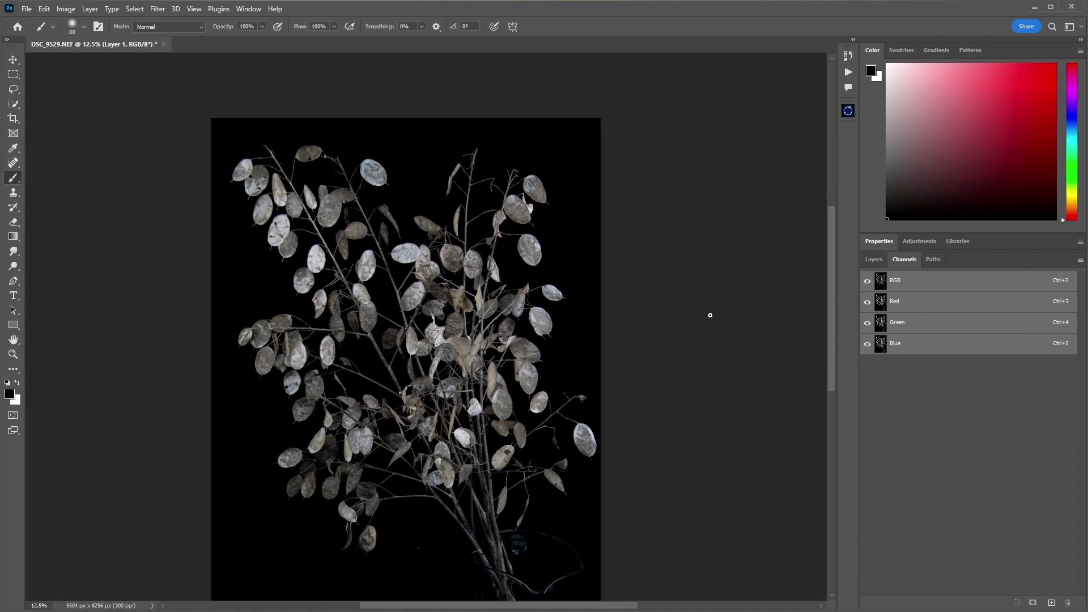
drag(830, 318, 826, 354)
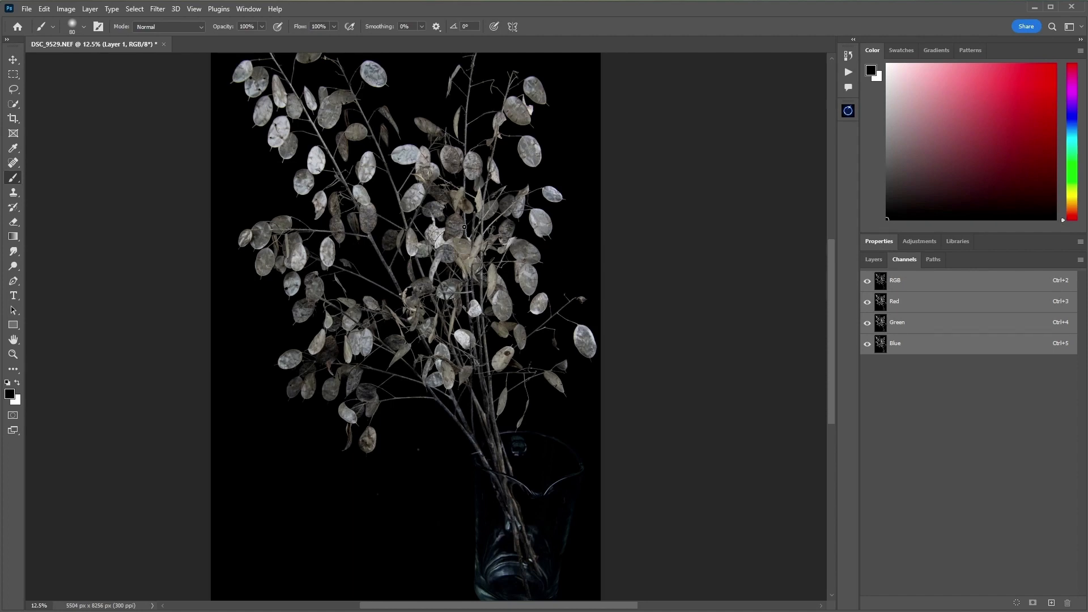
scroll(459, 205, up, 2)
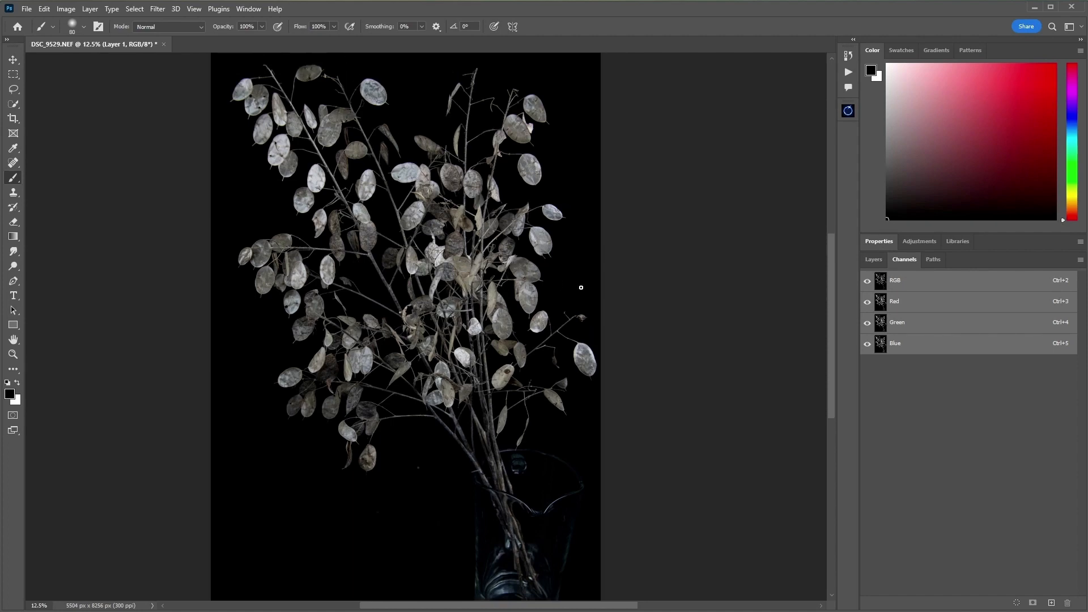
click(881, 302)
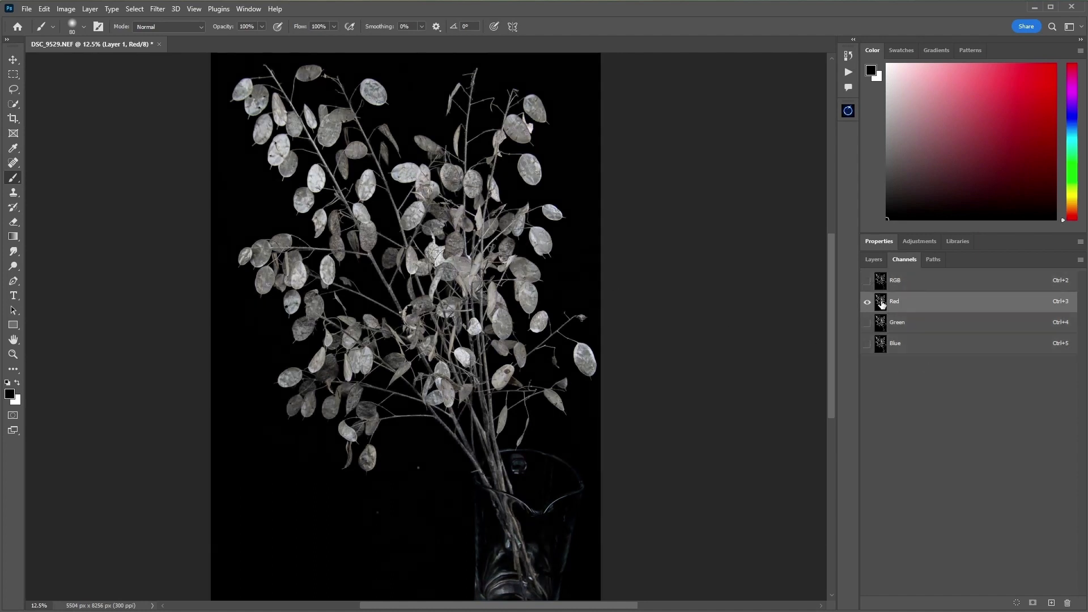
click(881, 324)
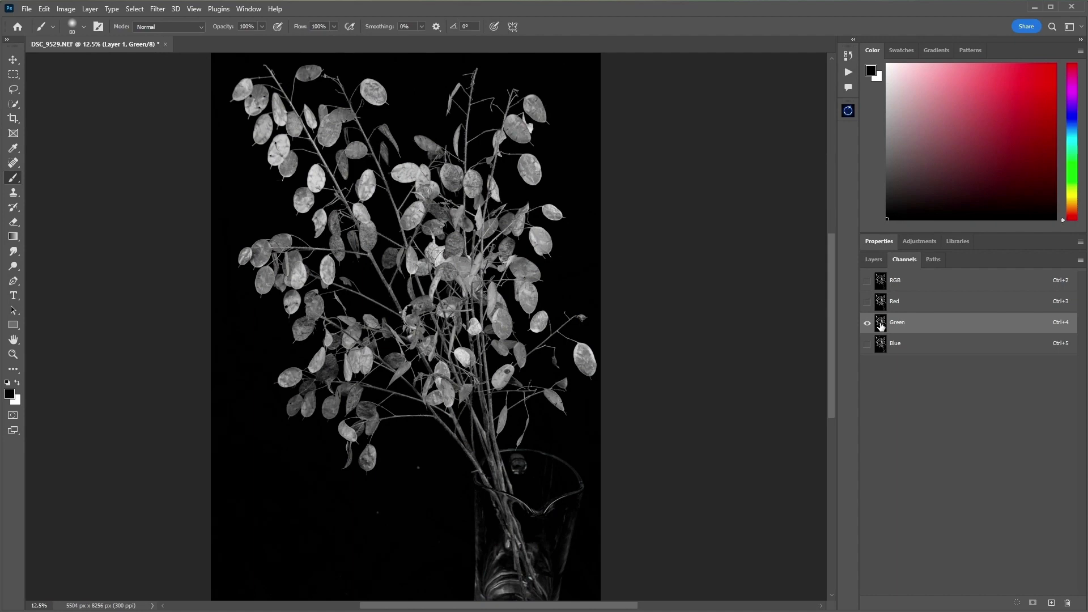
click(886, 347)
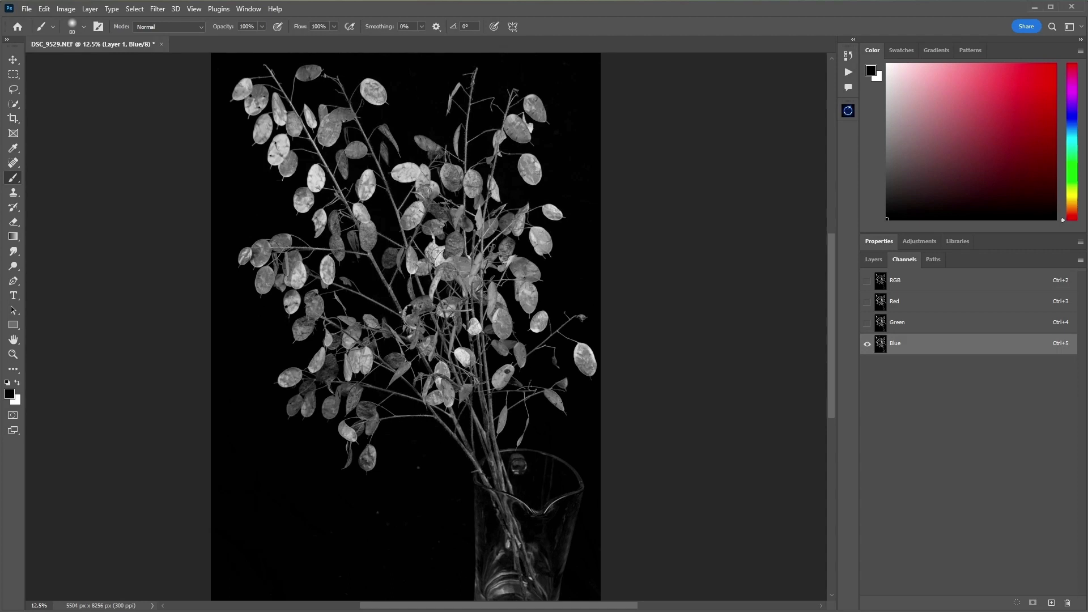
- Duplicate the Red channel as "Red copy" in the same document and make only the copy visible
click(880, 302)
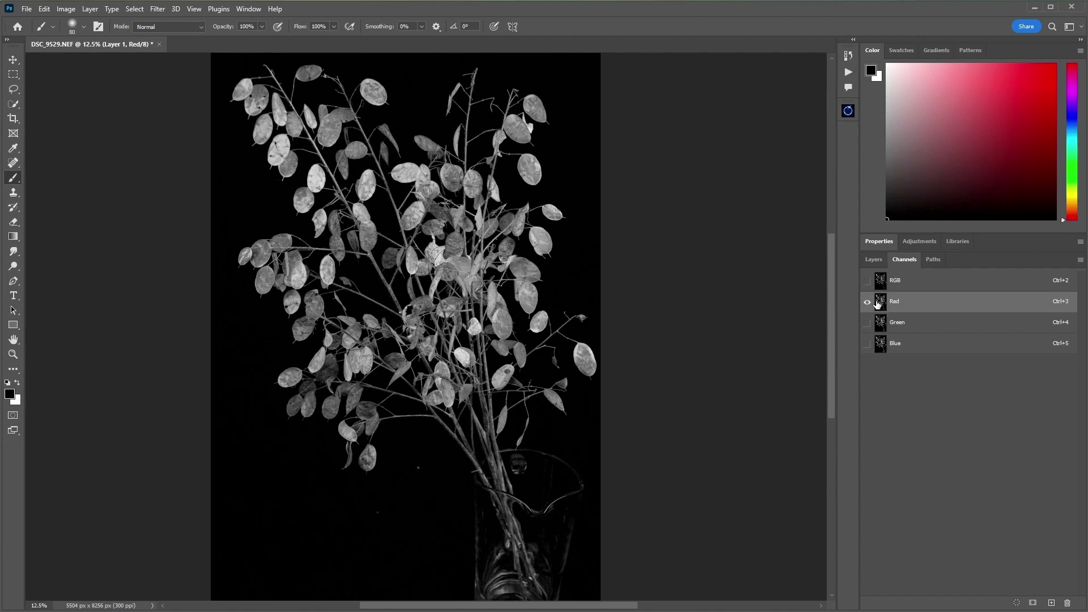
right_click(920, 307)
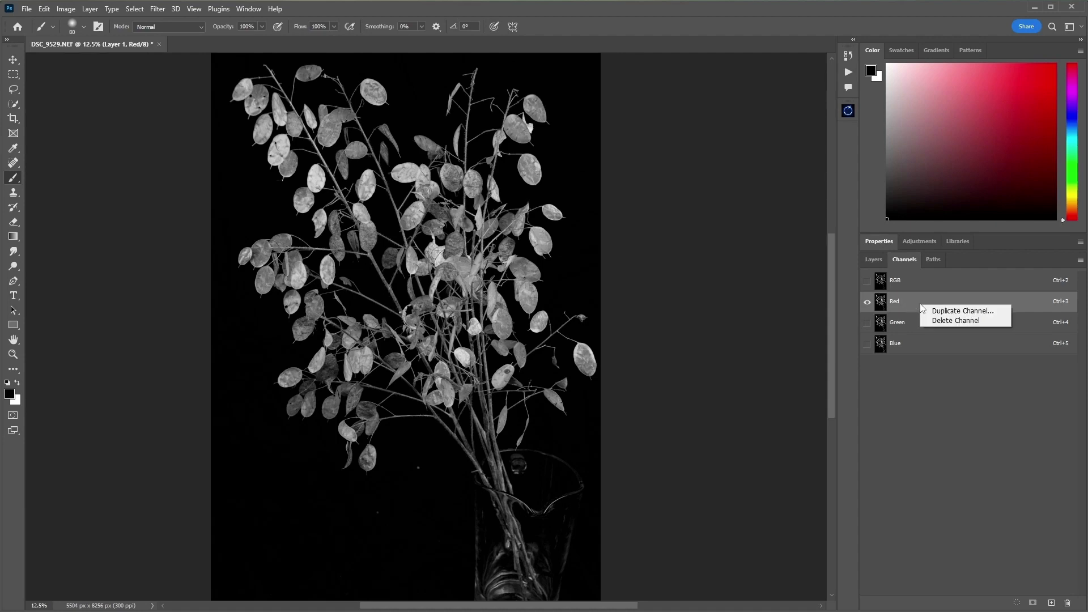
click(953, 311)
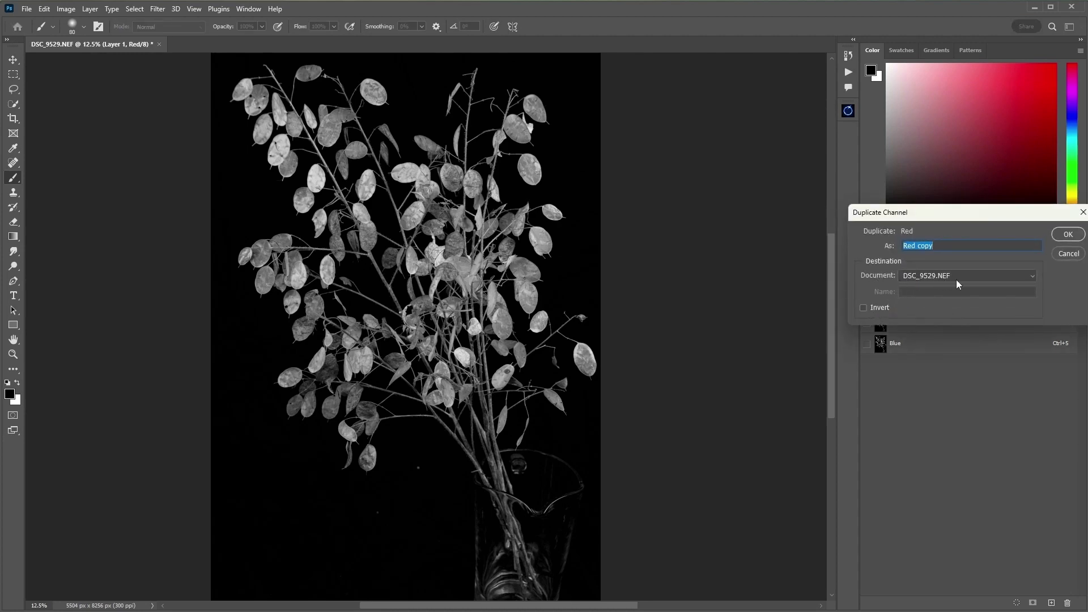
click(1067, 234)
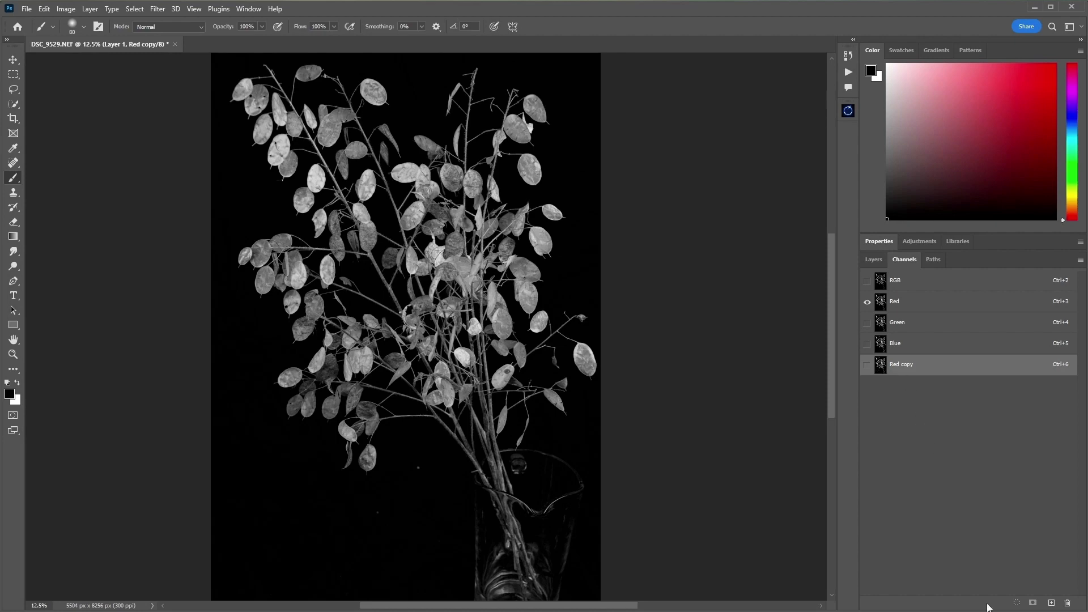
click(867, 365)
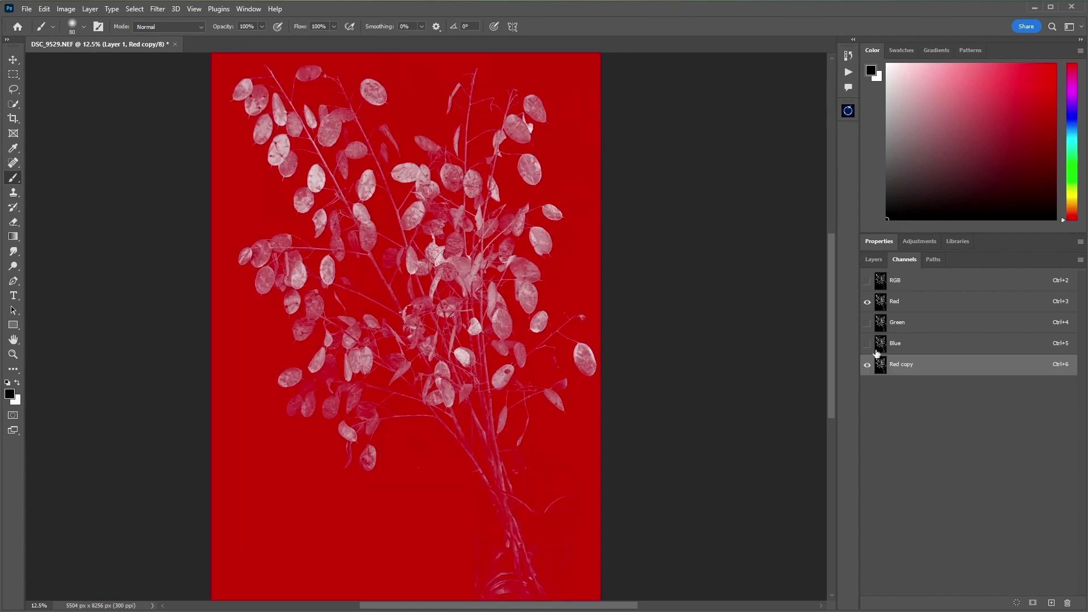
click(867, 303)
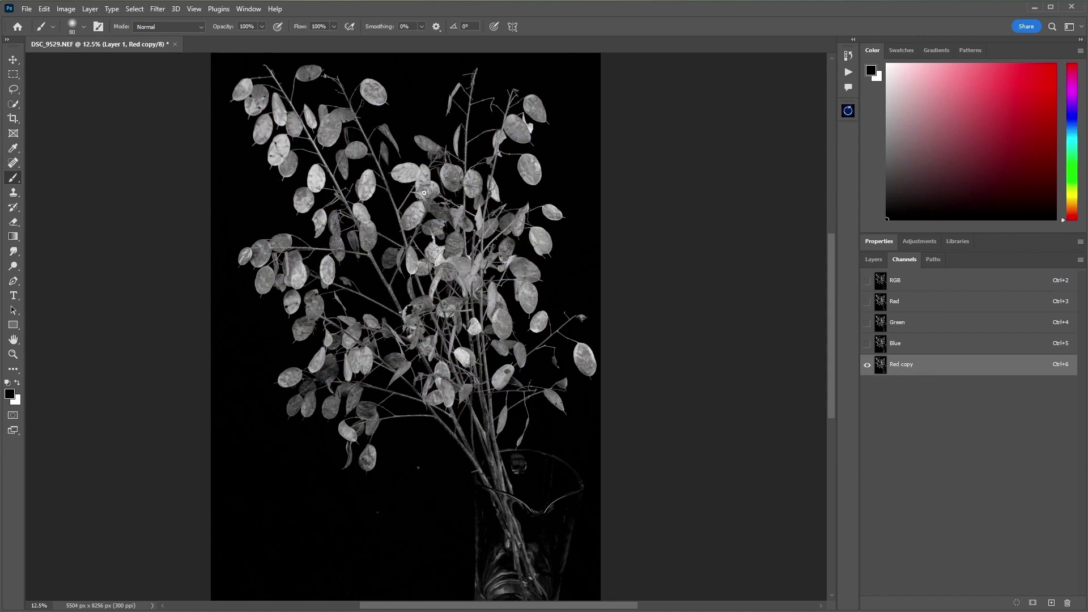
- Brighten the Red copy channel with a Levels adjustment, setting the midtone input to 1.86
click(65, 9)
mouse_move(83, 39)
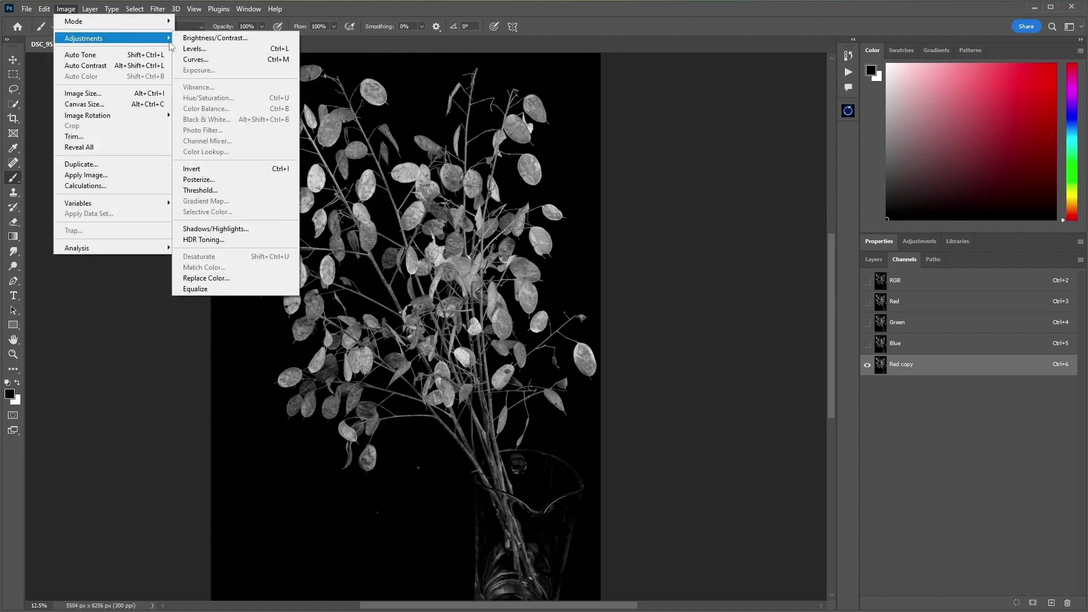
click(202, 49)
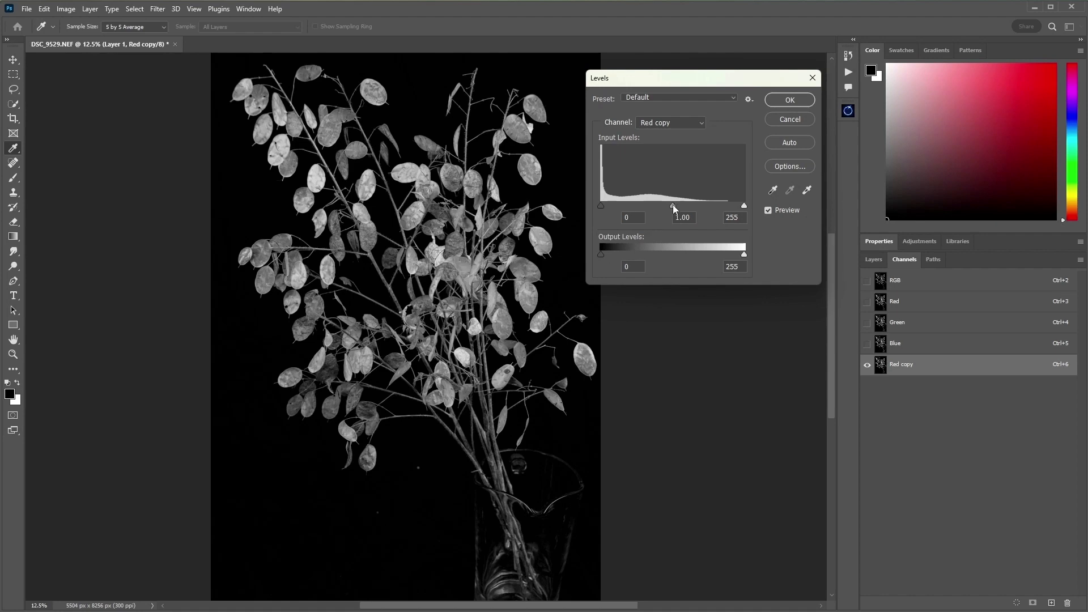
drag(673, 206, 665, 206)
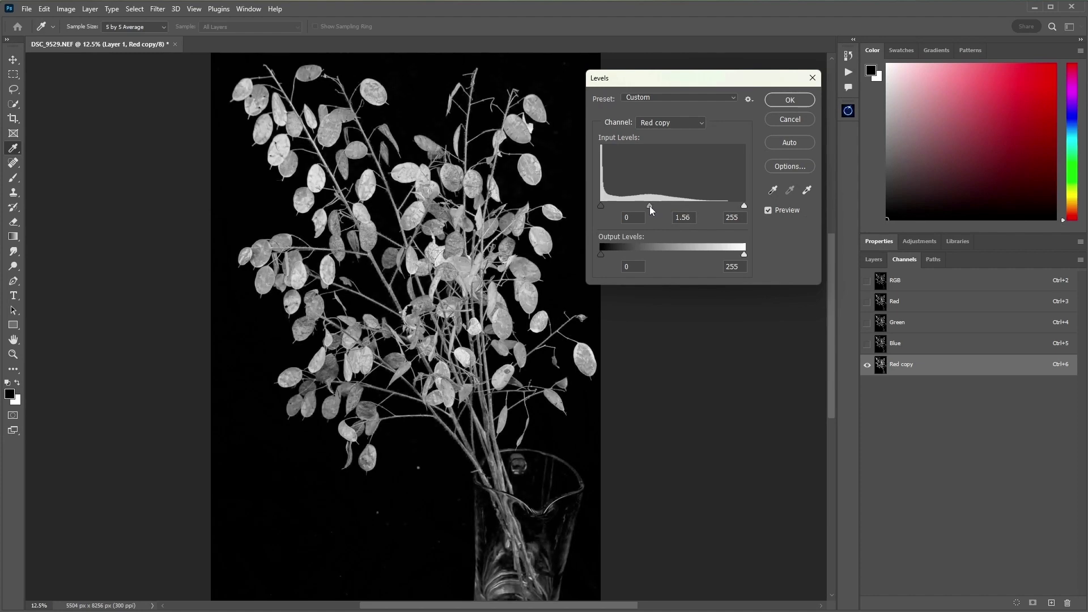
drag(647, 207, 637, 211)
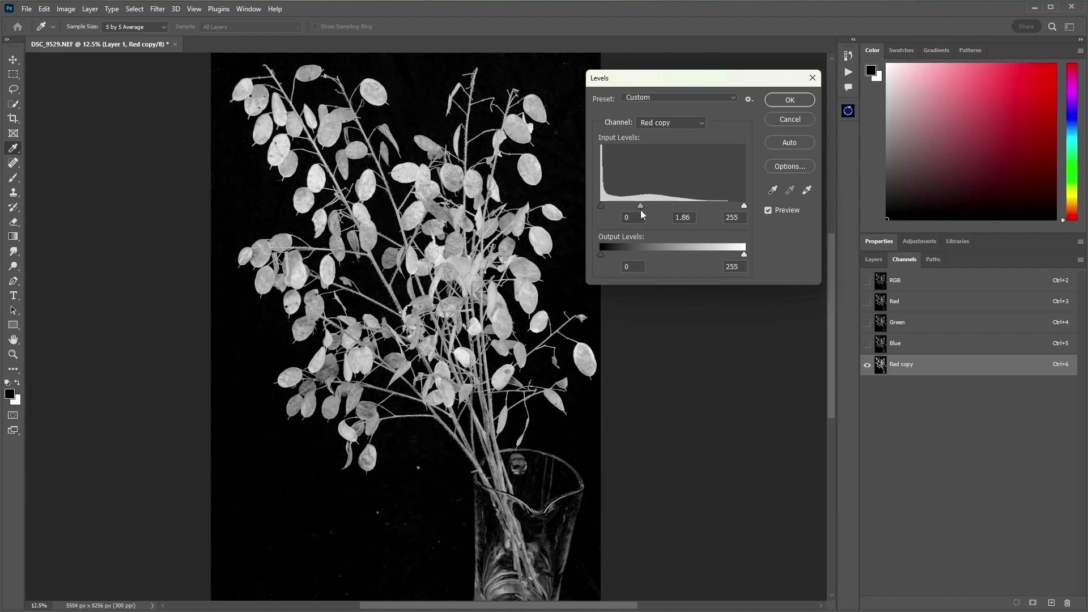
click(641, 210)
- Try lowering the white input level of the Red copy channel to about 198
mouse_move(601, 206)
mouse_down()
mouse_move(613, 206)
mouse_move(600, 205)
mouse_up()
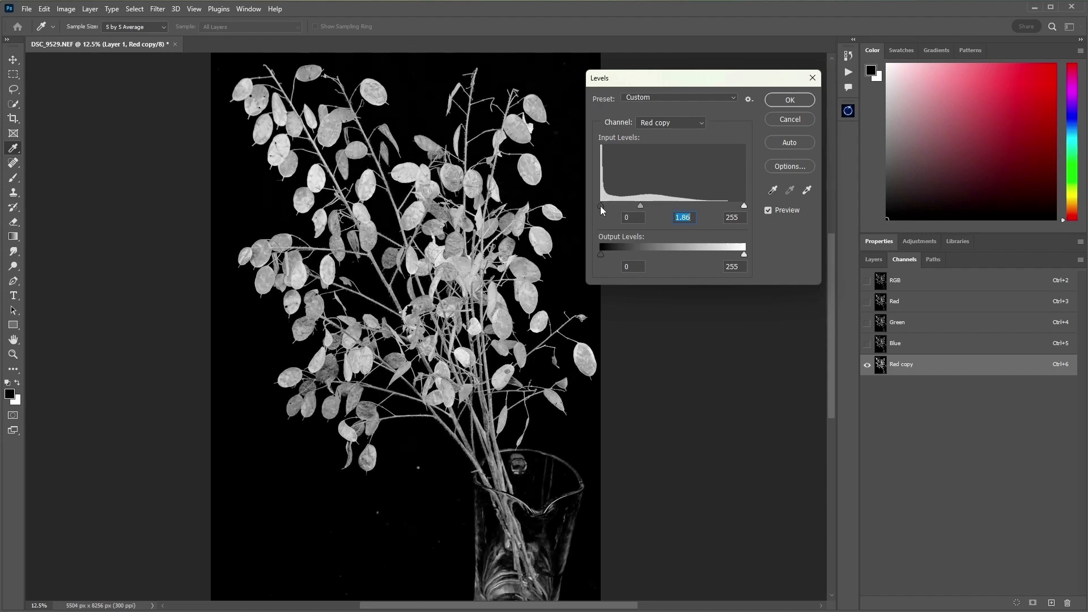
click(622, 214)
drag(736, 205, 722, 206)
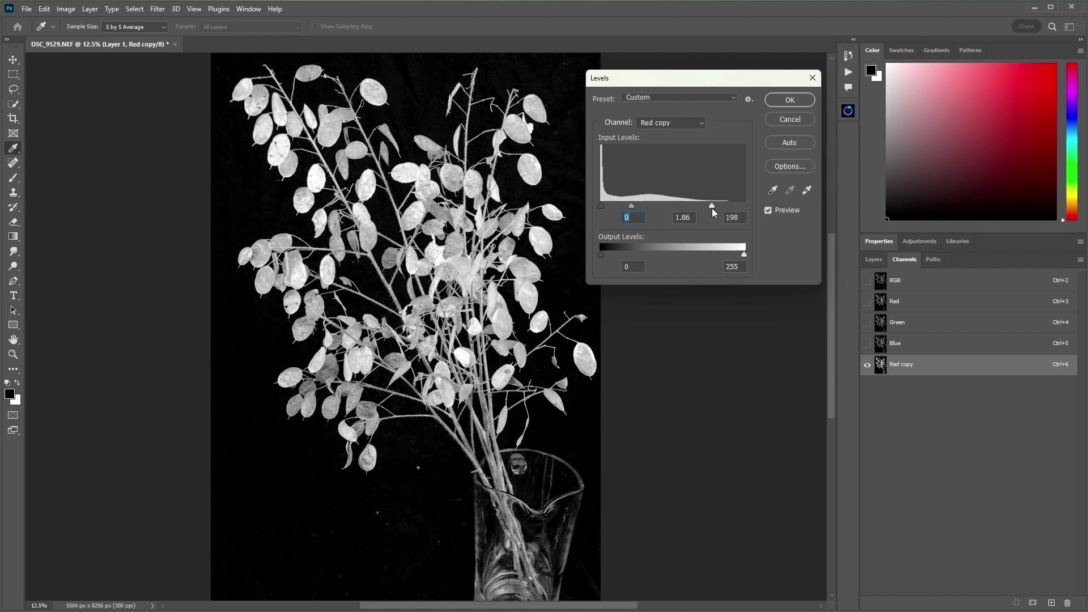
drag(708, 212, 712, 213)
drag(704, 212, 744, 216)
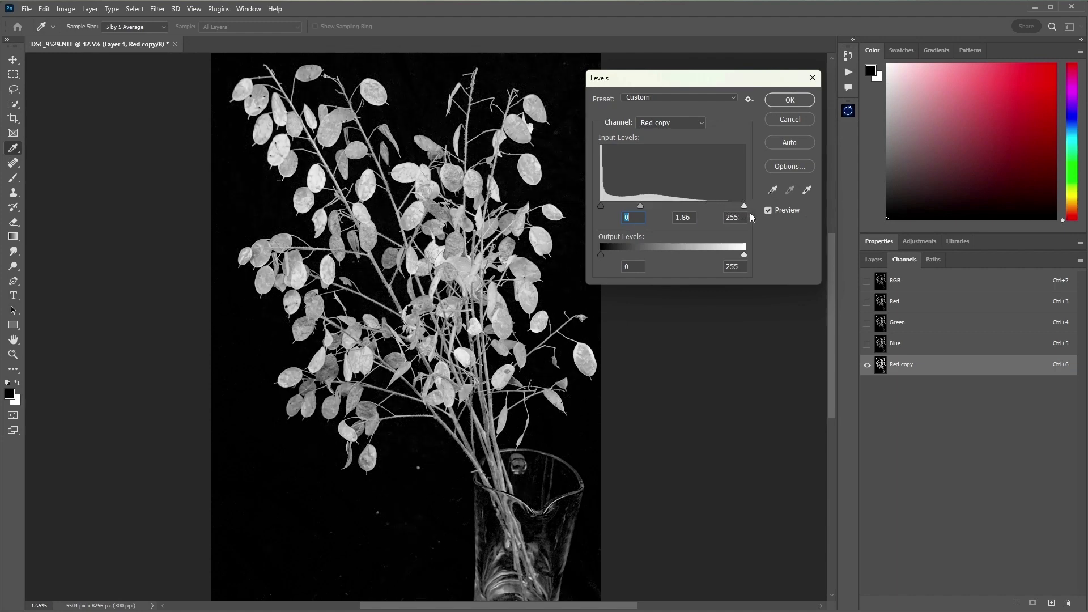
- Set the white output level to 240, move the black output level to its minimum, and apply the Levels adjustment
key(Tab)
key(Tab)
drag(744, 258, 737, 258)
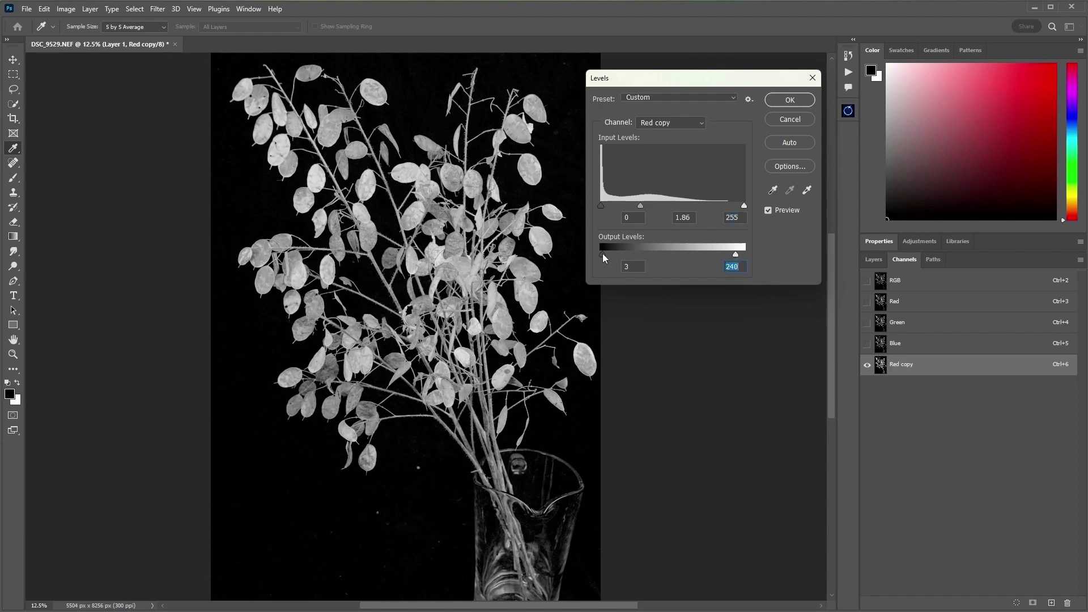
drag(603, 254, 593, 253)
click(790, 101)
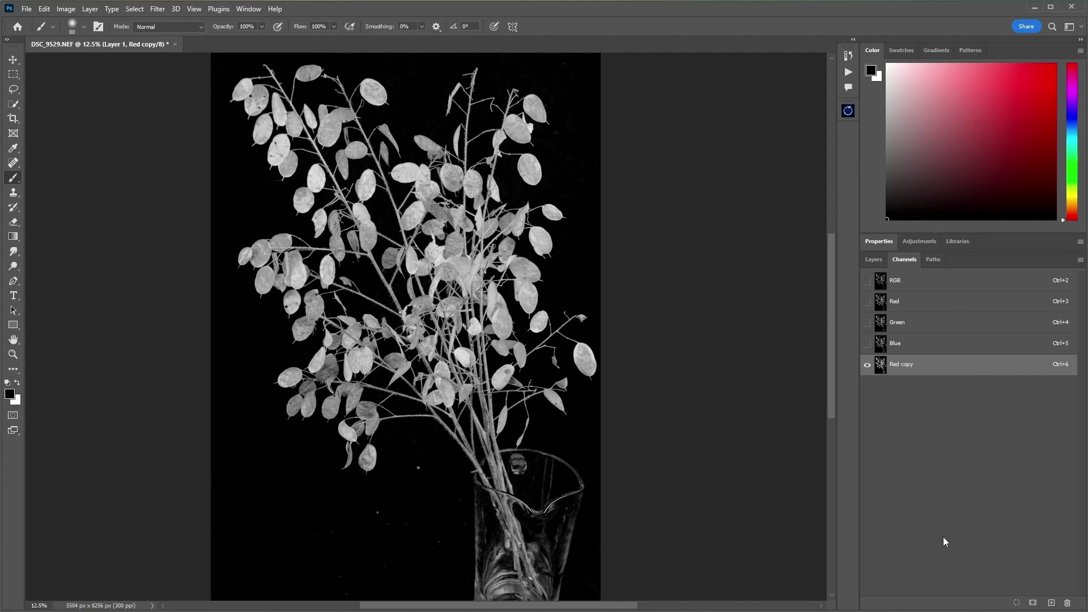
- Load the Red copy channel as a selection and add it to Layer 1 as a layer mask
click(1017, 603)
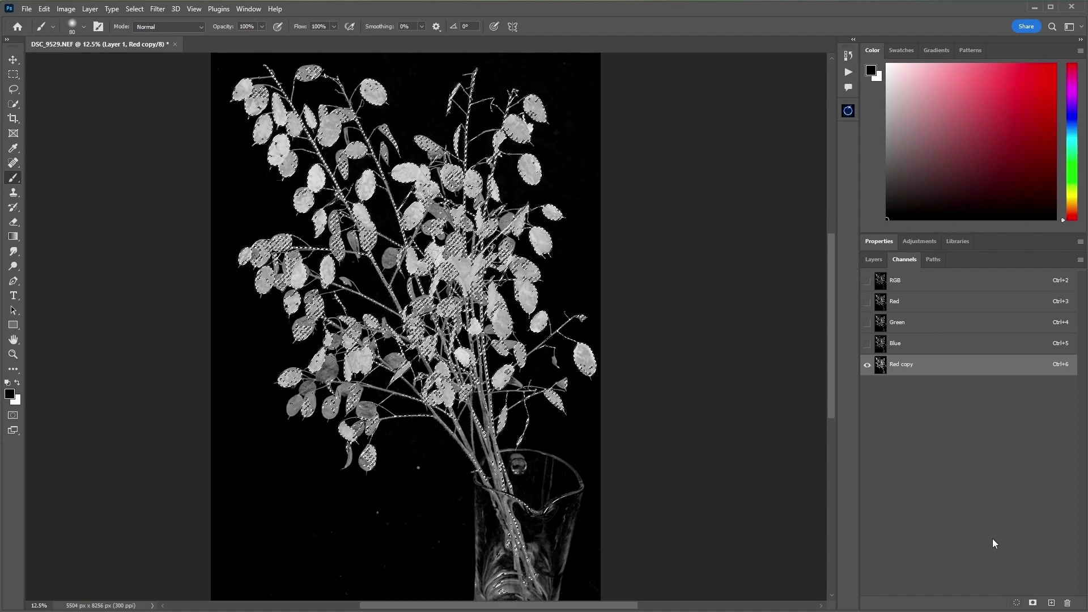
click(873, 261)
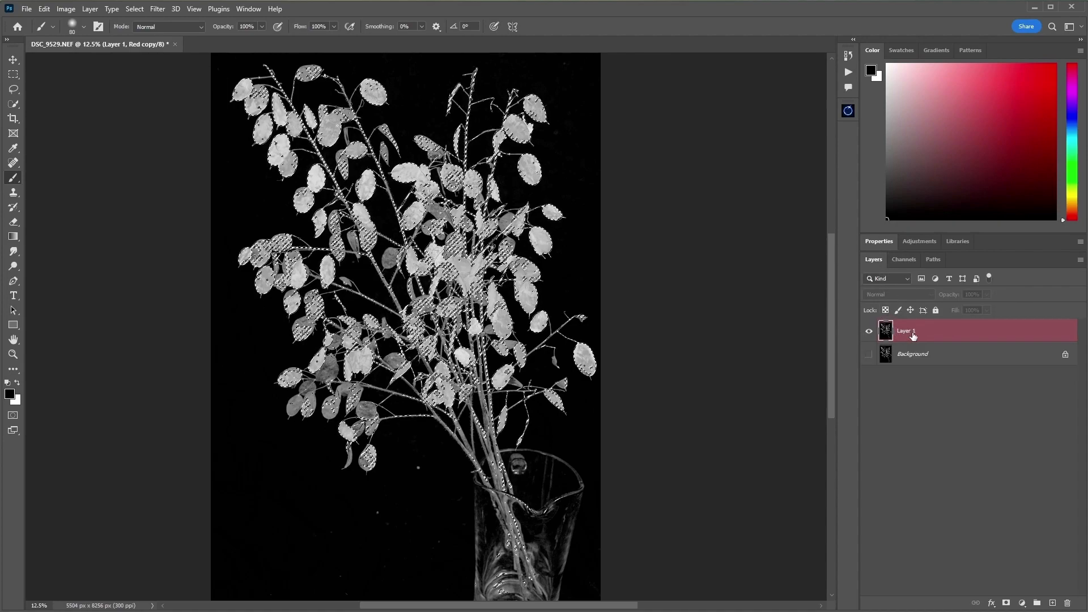
click(1005, 604)
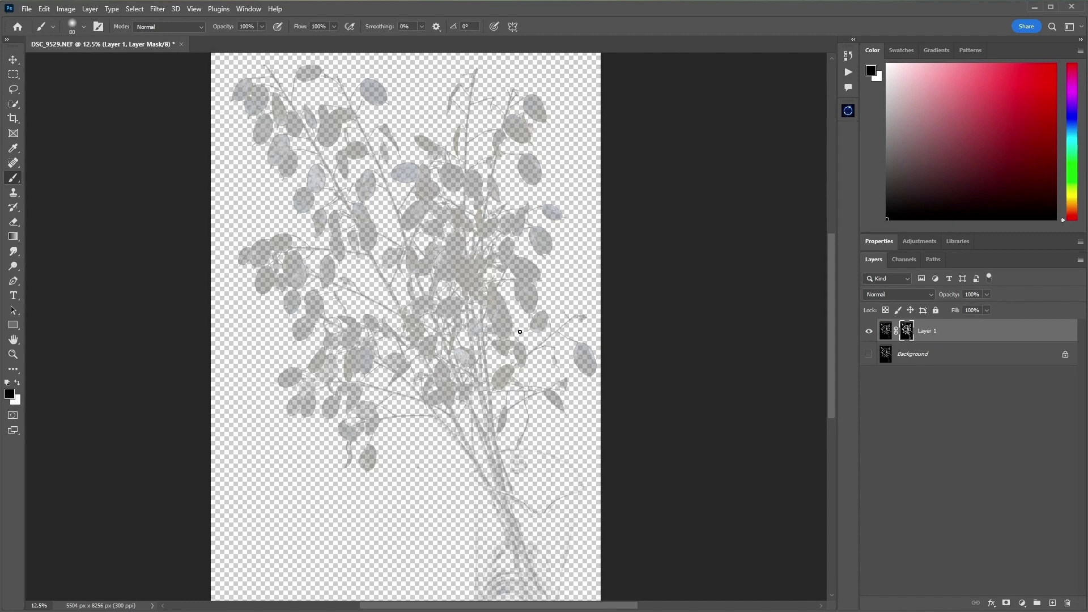
- Set the painting mode of the soft round brush to Overlay
drag(831, 320, 830, 323)
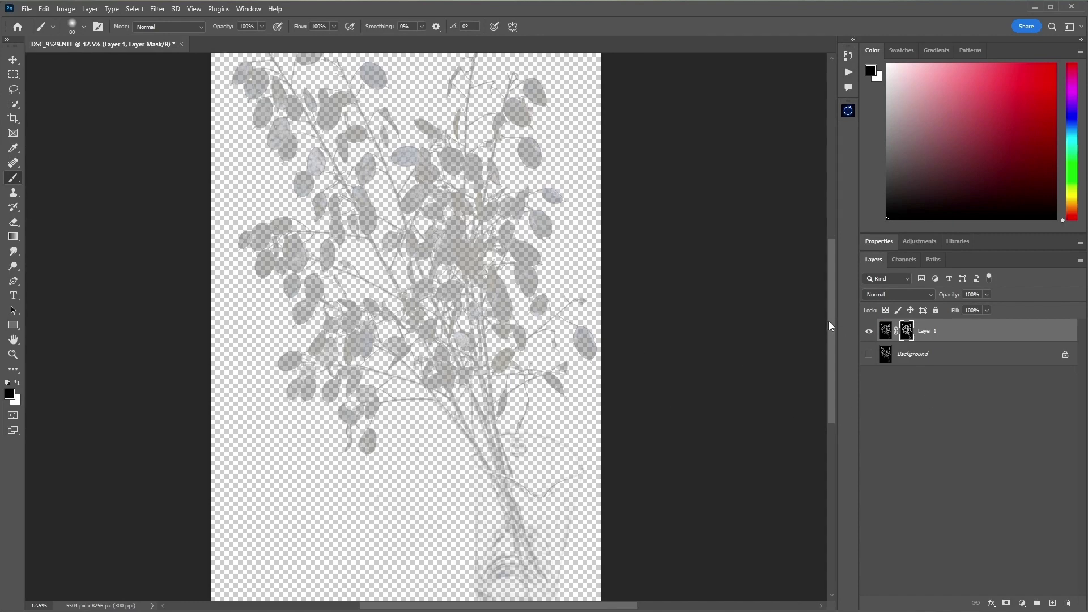
key(ctrl+minus)
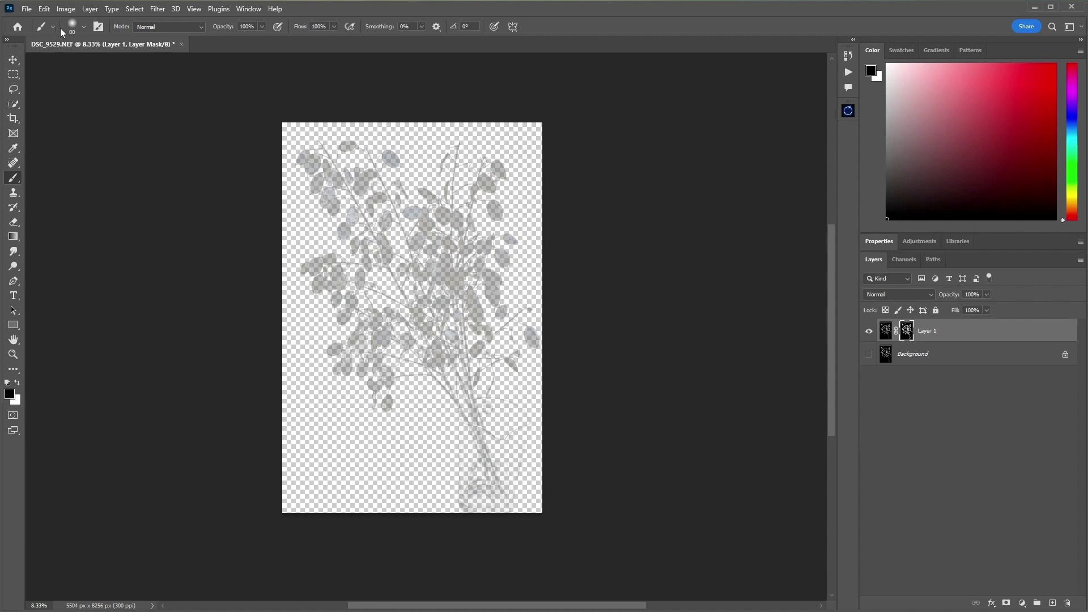
click(84, 27)
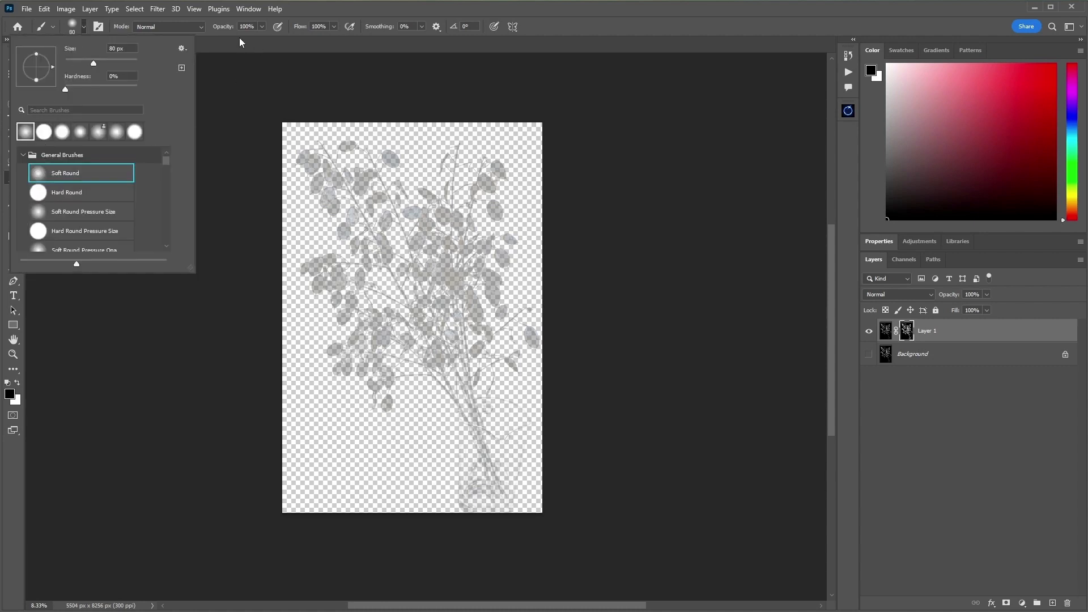
click(240, 96)
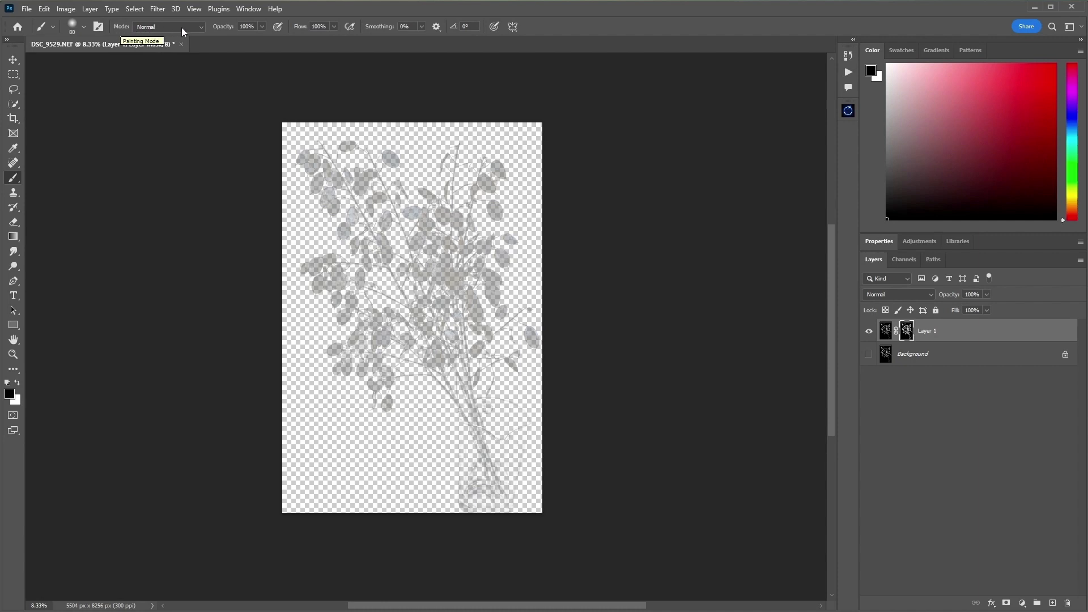
click(202, 27)
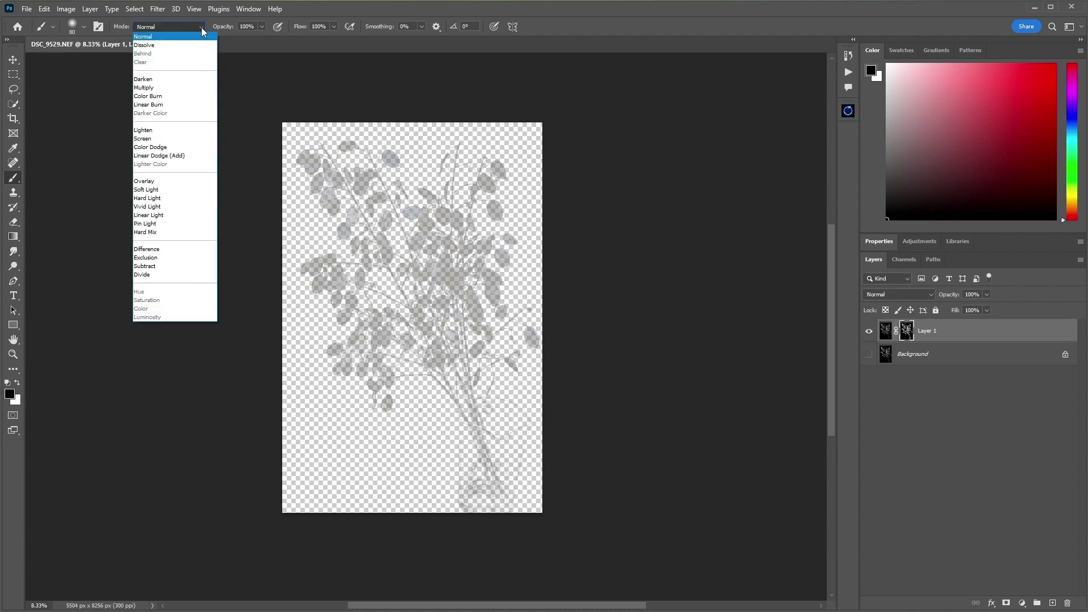
click(154, 182)
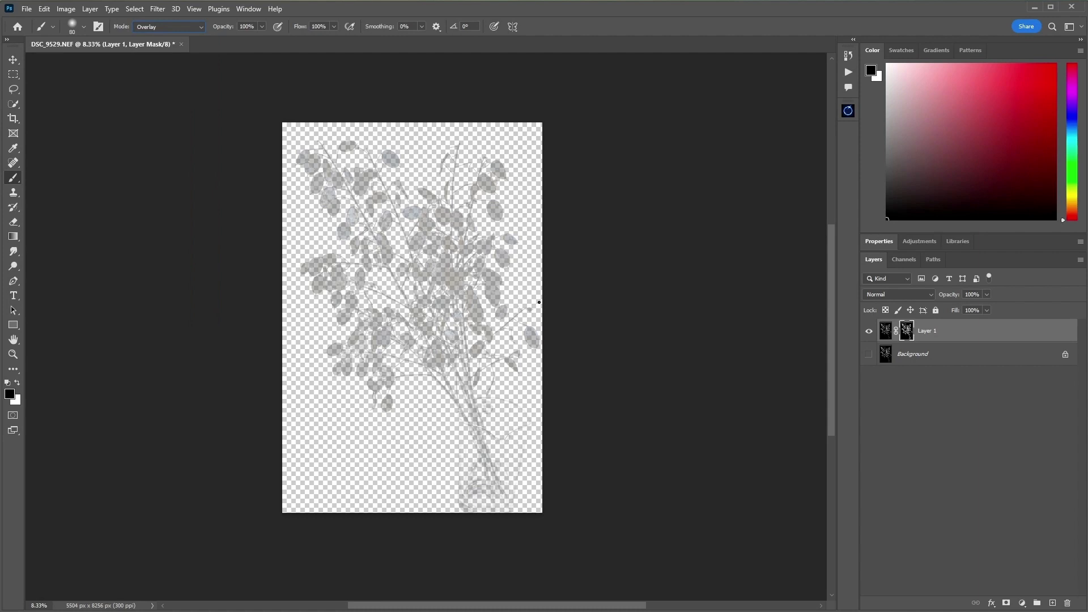
- Display Layer 1's mask on its own and paint white over a few central leaves with the 80 px Overlay brush
key(ctrl+2)
alt+click(907, 332)
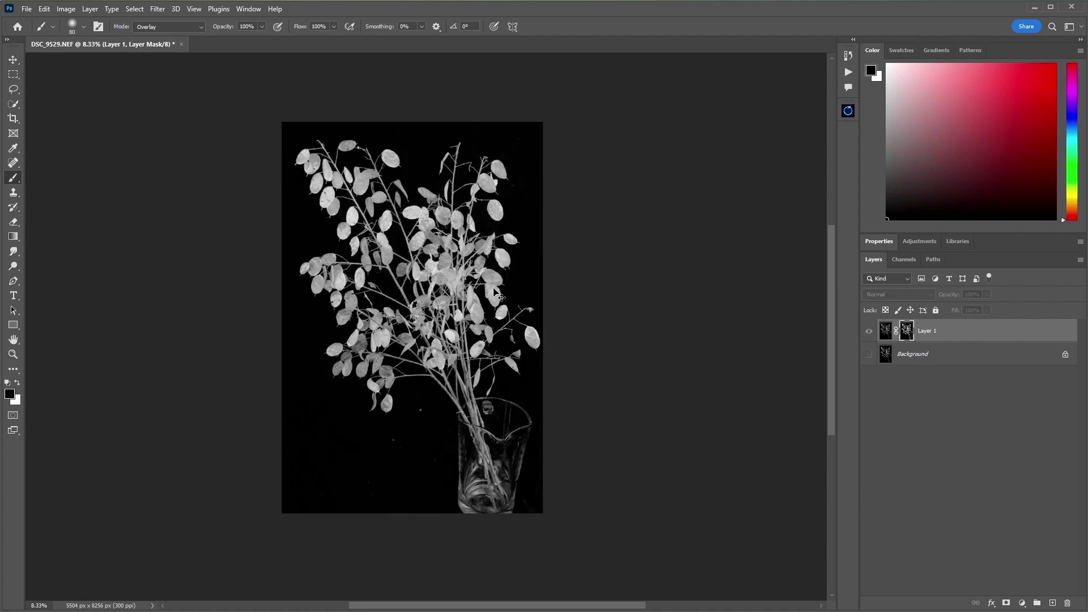
scroll(498, 295, up, 4)
scroll(496, 291, up, 1)
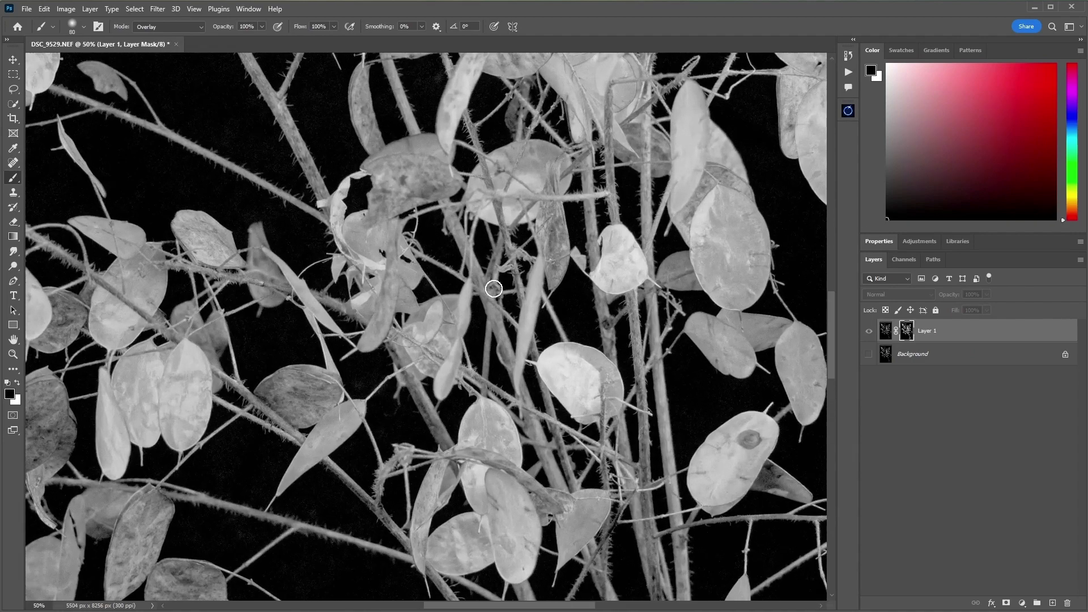
key(x)
scroll(537, 363, up, 3)
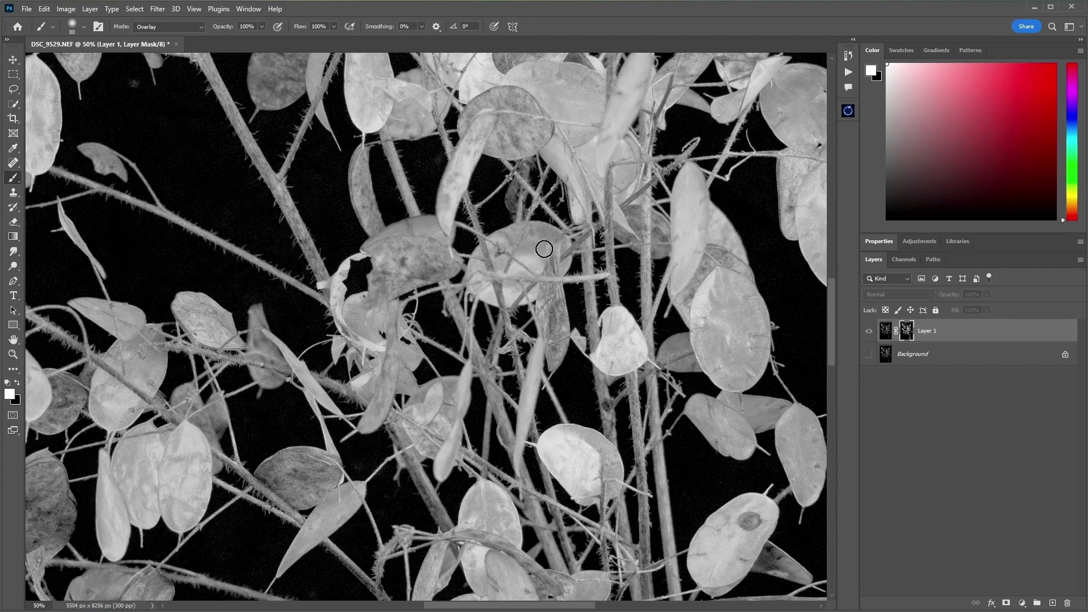
mouse_move(544, 248)
mouse_down()
mouse_move(505, 229)
mouse_move(482, 247)
mouse_move(490, 263)
mouse_move(463, 246)
mouse_move(484, 251)
mouse_move(539, 222)
mouse_move(556, 230)
mouse_move(568, 242)
mouse_move(549, 262)
mouse_move(548, 294)
mouse_move(511, 291)
mouse_move(518, 260)
mouse_move(522, 274)
mouse_move(486, 289)
mouse_move(447, 288)
mouse_move(439, 269)
mouse_move(464, 271)
mouse_move(434, 249)
mouse_move(448, 230)
mouse_move(445, 196)
mouse_move(471, 152)
mouse_move(455, 199)
mouse_move(449, 167)
mouse_move(486, 117)
mouse_move(506, 111)
mouse_move(498, 102)
mouse_move(535, 121)
mouse_move(539, 146)
mouse_move(488, 144)
mouse_move(477, 119)
mouse_up()
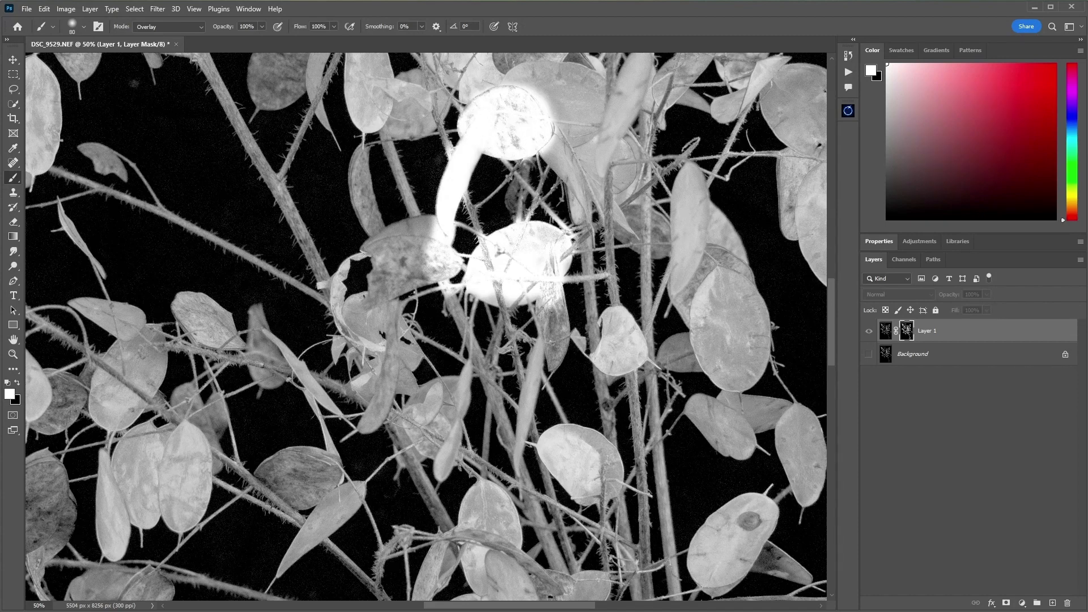
- Enlarge the brush to 900 px and paint white over the central leaves and stems in the mask
key(ctrl+minus)
key(ctrl+minus)
key(ctrl+minus)
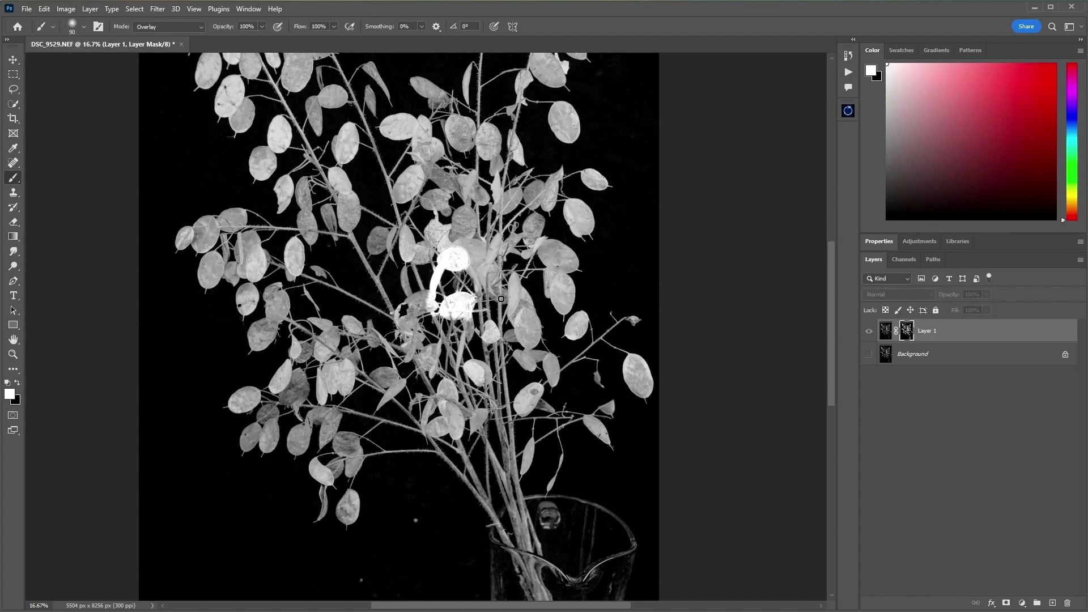
key(bracketright)
key(bracketright)
key(bracketright)
key(bracketright)
key(bracketright)
key(bracketright)
key(bracketright)
key(bracketright)
key(bracketright)
key(bracketright)
key(bracketright)
mouse_move(514, 304)
mouse_down()
mouse_move(463, 257)
mouse_move(495, 227)
mouse_move(496, 196)
mouse_move(426, 162)
mouse_move(413, 166)
mouse_move(404, 274)
mouse_move(430, 297)
mouse_move(440, 329)
mouse_move(418, 353)
mouse_move(462, 380)
mouse_move(463, 435)
mouse_move(499, 500)
mouse_move(511, 502)
mouse_move(548, 437)
mouse_move(508, 401)
mouse_move(552, 371)
mouse_move(509, 328)
mouse_move(536, 277)
mouse_move(534, 250)
mouse_move(514, 248)
mouse_move(561, 273)
mouse_move(514, 233)
mouse_move(508, 175)
mouse_move(567, 175)
mouse_move(617, 200)
mouse_move(508, 174)
mouse_move(440, 136)
mouse_move(416, 143)
mouse_move(429, 149)
mouse_move(430, 182)
mouse_move(412, 203)
mouse_move(444, 228)
mouse_up()
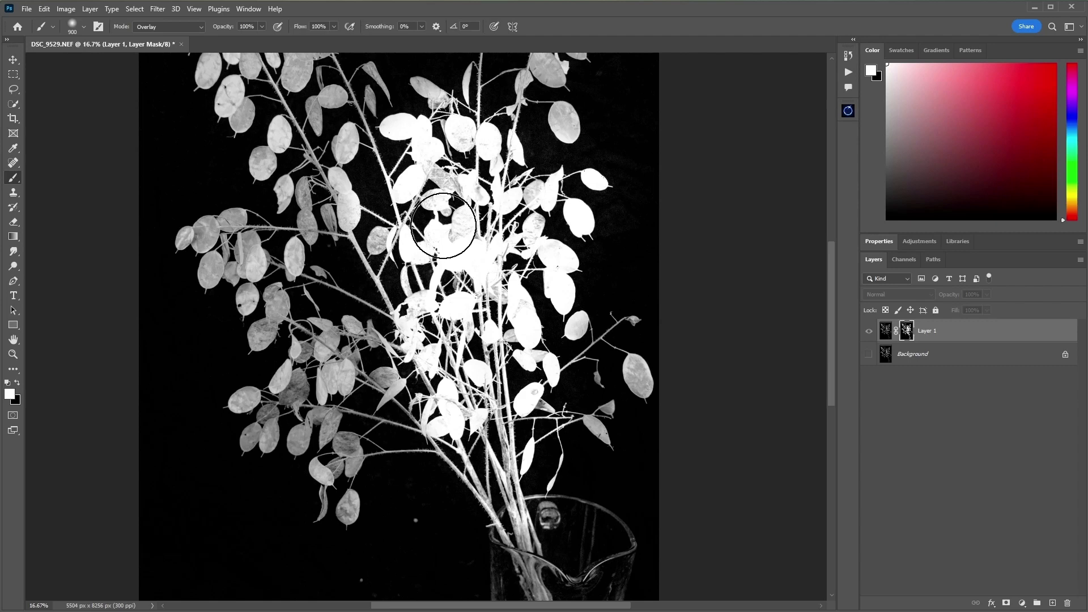
- Reduce the brush to 200 px and paint white over the leaves on the plant's left side
key(bracketleft)
key(bracketleft)
key(bracketleft)
key(bracketleft)
key(bracketleft)
key(bracketleft)
key(bracketleft)
key(bracketleft)
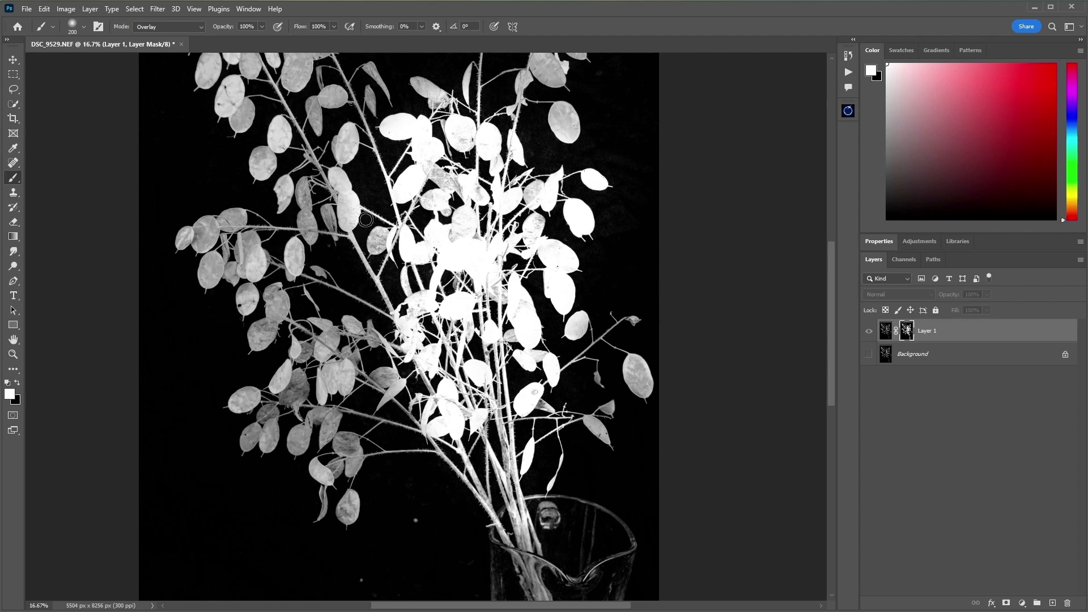
mouse_move(348, 212)
mouse_down()
mouse_move(393, 225)
mouse_move(356, 206)
mouse_move(380, 218)
mouse_move(335, 174)
mouse_move(345, 130)
mouse_move(342, 142)
mouse_move(353, 134)
mouse_move(364, 148)
mouse_move(366, 132)
mouse_move(355, 98)
mouse_move(325, 97)
mouse_move(304, 131)
mouse_move(293, 124)
mouse_move(263, 156)
mouse_move(288, 192)
mouse_move(289, 183)
mouse_move(283, 209)
mouse_move(293, 195)
mouse_move(311, 236)
mouse_move(293, 242)
mouse_move(293, 271)
mouse_move(296, 242)
mouse_move(238, 235)
mouse_move(229, 219)
mouse_move(221, 232)
mouse_move(254, 270)
mouse_move(249, 238)
mouse_up()
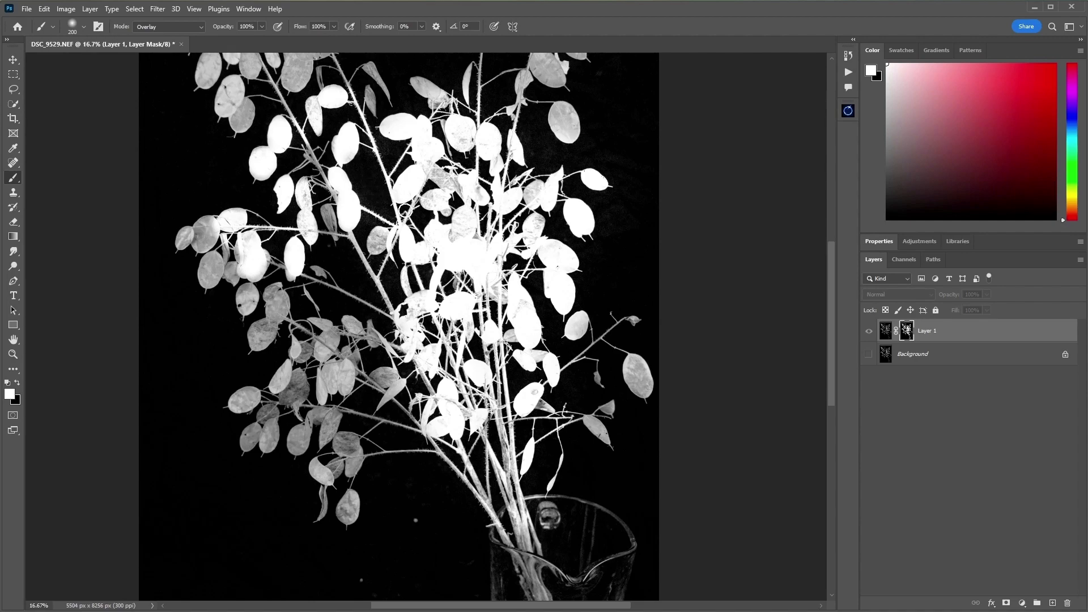
- Paint black over the mask's dark background between the branches left of the plant's center
key(ctrl+plus)
key(ctrl+plus)
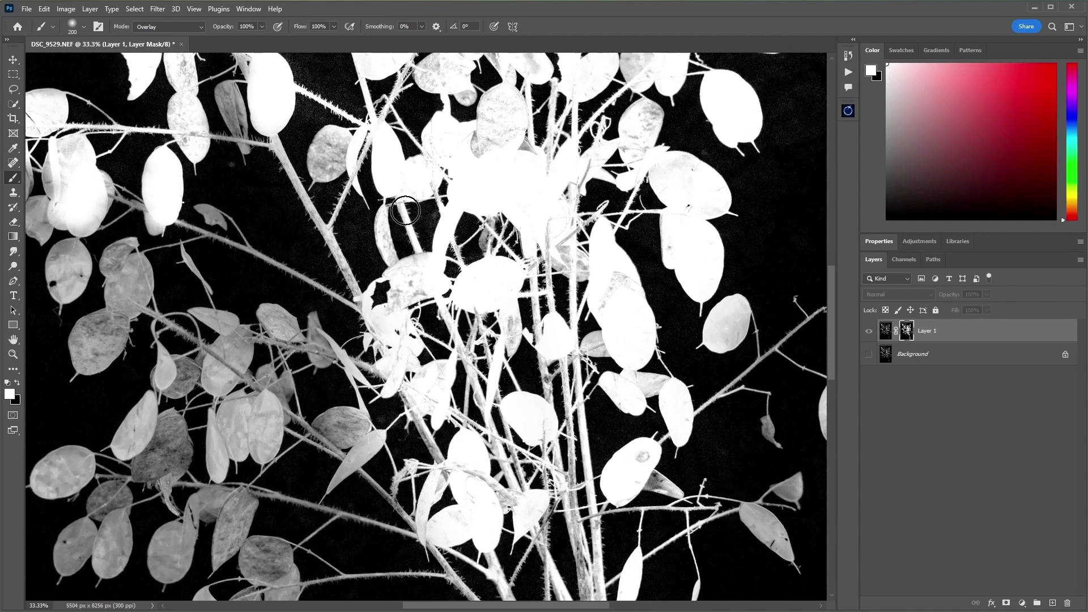
scroll(405, 211, up, 4)
scroll(397, 214, up, 2)
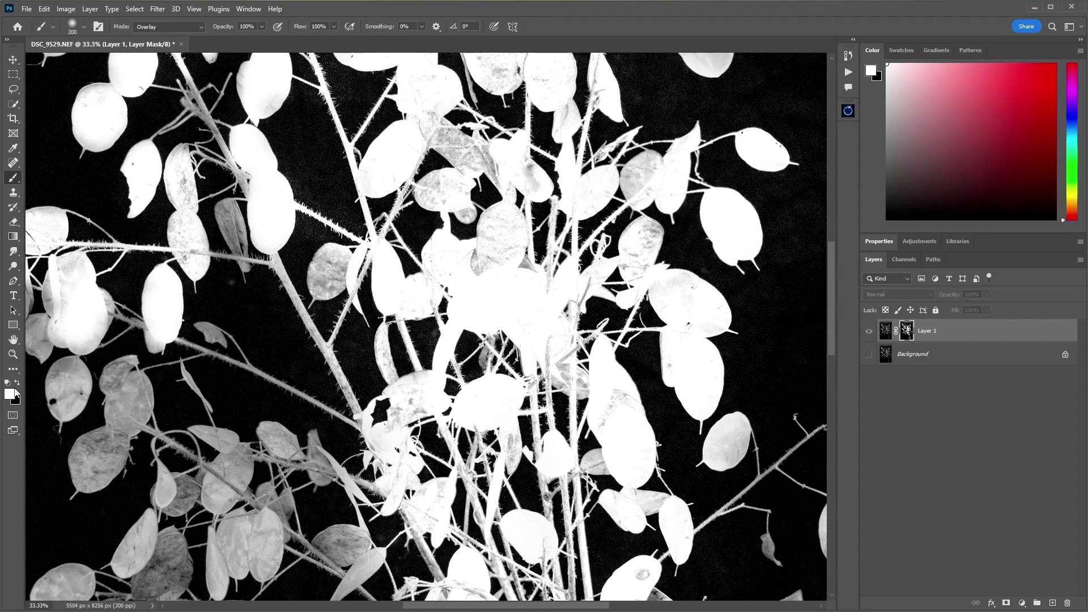
key(x)
mouse_move(311, 170)
mouse_down()
mouse_move(298, 133)
mouse_move(306, 118)
mouse_move(296, 91)
mouse_move(311, 102)
mouse_move(315, 159)
mouse_move(355, 215)
mouse_move(289, 188)
mouse_move(290, 153)
mouse_move(270, 127)
mouse_move(360, 103)
mouse_move(366, 97)
mouse_move(330, 71)
mouse_move(377, 82)
mouse_move(363, 96)
mouse_move(395, 114)
mouse_move(336, 172)
mouse_move(348, 216)
mouse_move(321, 235)
mouse_move(303, 225)
mouse_move(290, 268)
mouse_move(329, 321)
mouse_move(282, 315)
mouse_up()
key(x)
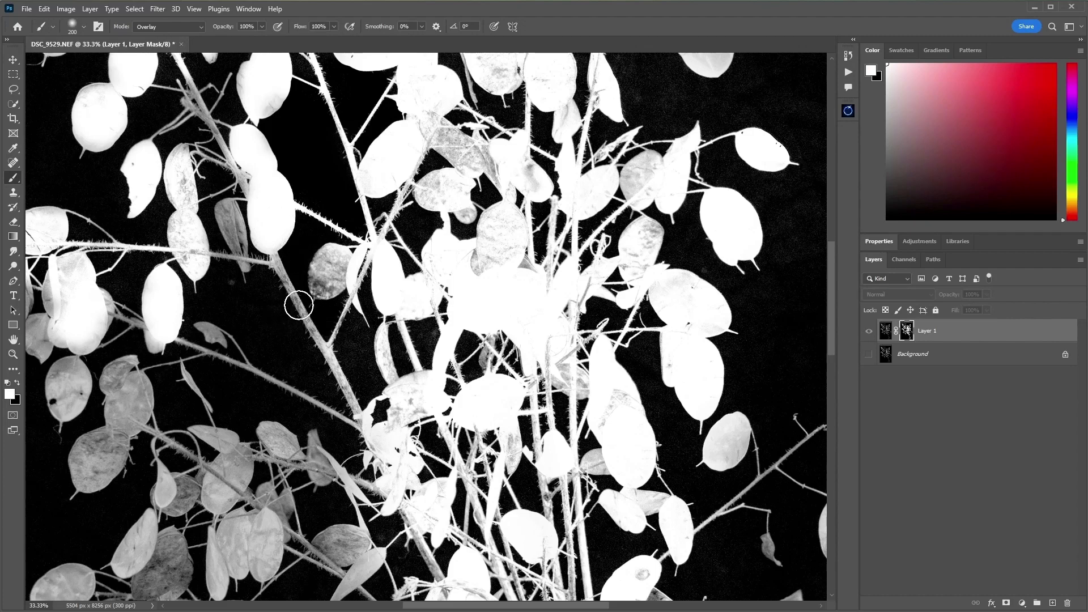
- Paint the grey leaves just left of the plant's center white and the background gaps around them black
mouse_move(320, 280)
mouse_down()
mouse_move(323, 260)
mouse_move(323, 279)
mouse_up()
key(x)
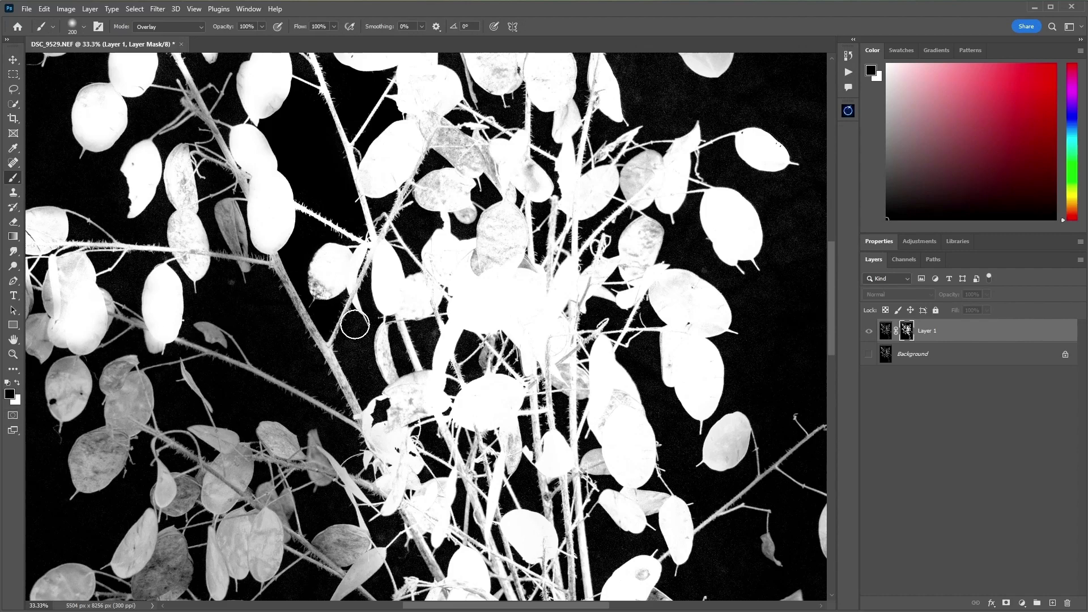
key(x)
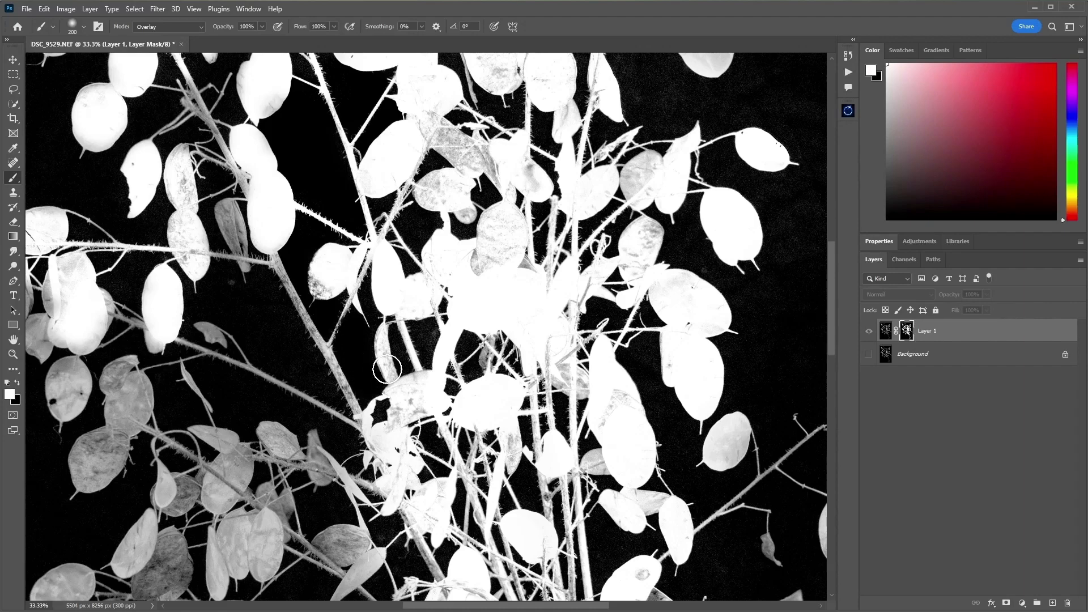
mouse_move(387, 374)
mouse_down()
mouse_move(397, 300)
mouse_move(417, 312)
mouse_move(404, 294)
mouse_move(437, 262)
mouse_up()
key(x)
click(417, 310)
key(x)
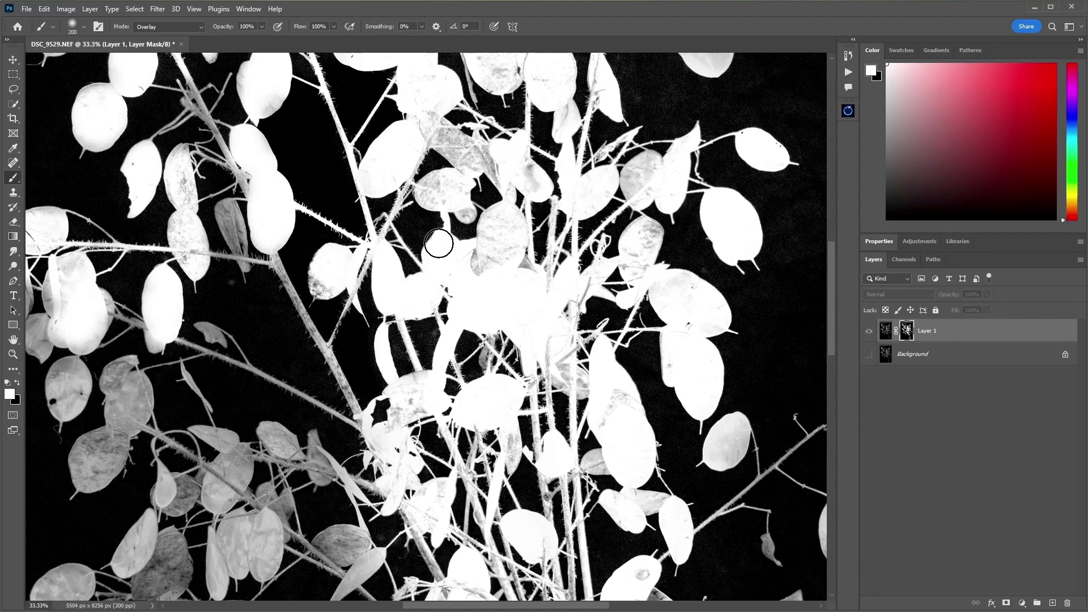
key(x)
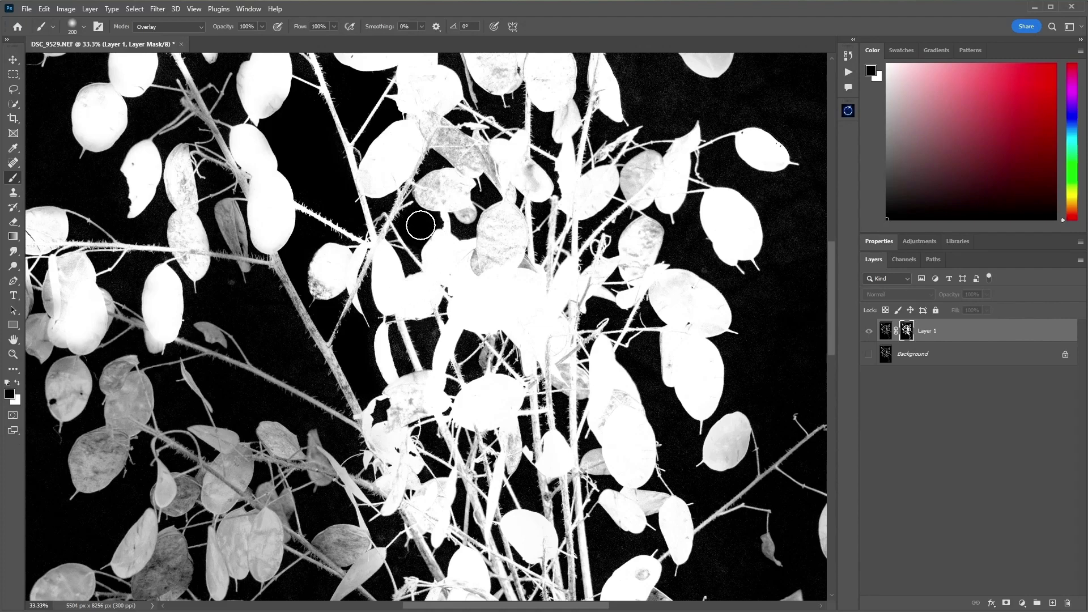
mouse_move(423, 226)
mouse_down()
mouse_move(459, 230)
mouse_move(482, 219)
mouse_move(486, 195)
mouse_up()
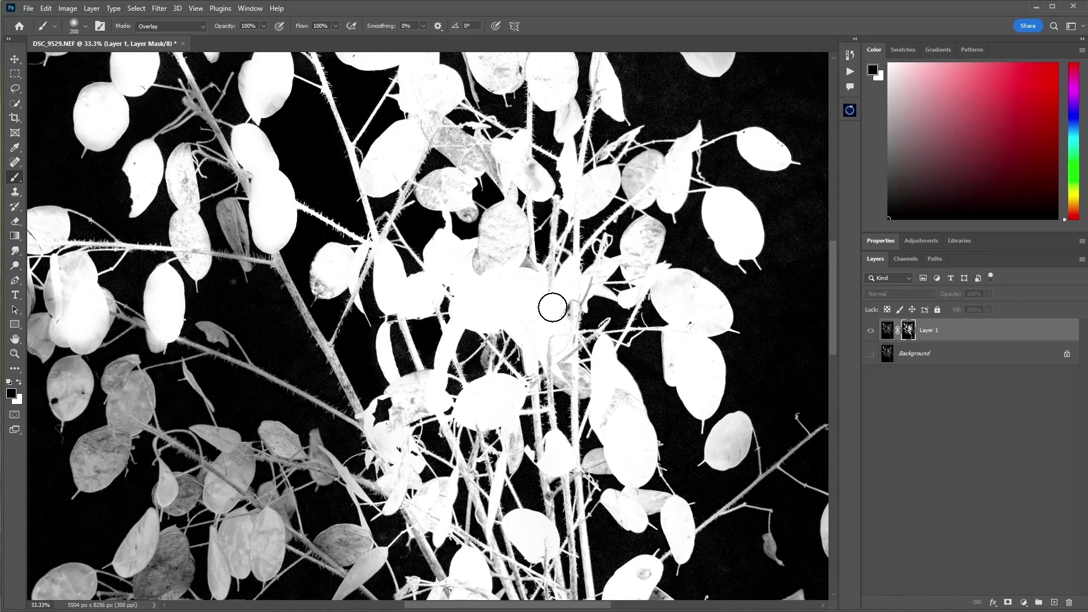
- Return to the masked image view and paint white on the mask over the central and lower-left leaves
click(19, 381)
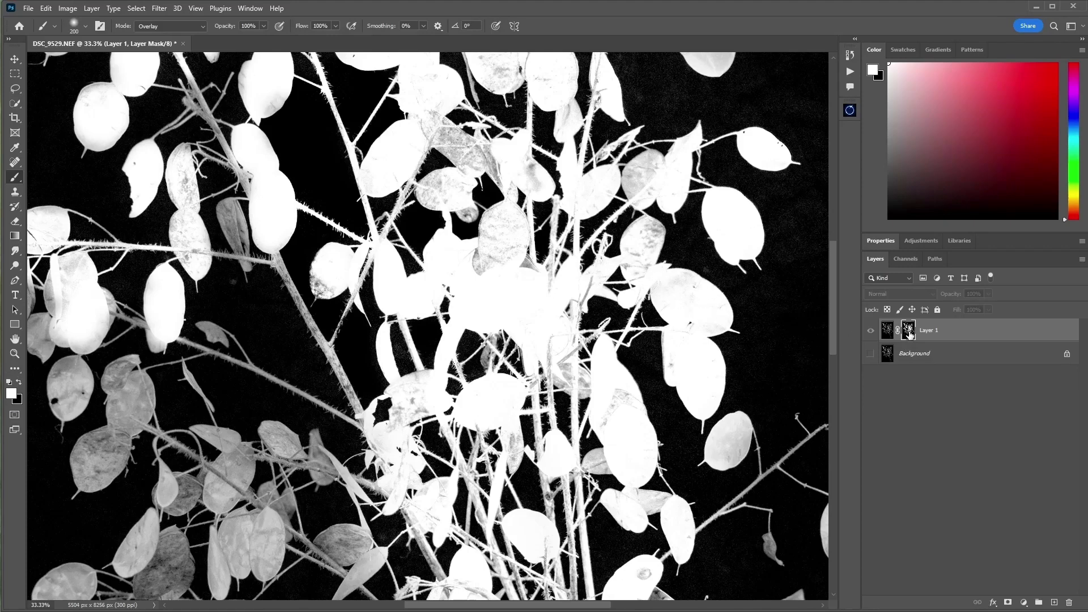
alt+click(908, 333)
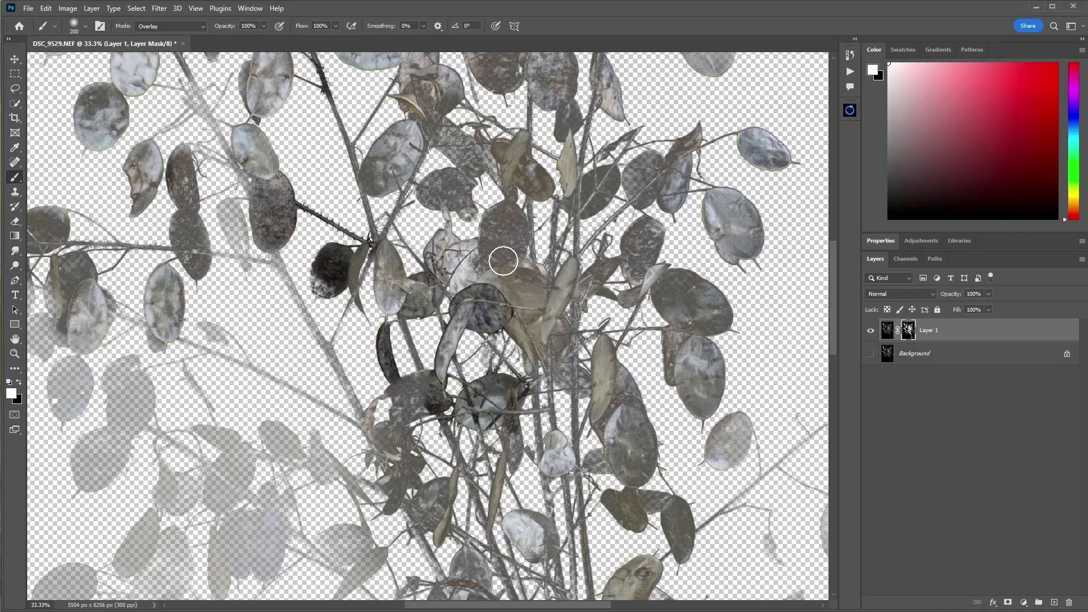
mouse_move(504, 246)
mouse_down()
mouse_move(500, 211)
mouse_move(463, 208)
mouse_move(471, 198)
mouse_move(444, 187)
mouse_move(460, 183)
mouse_move(427, 198)
mouse_up()
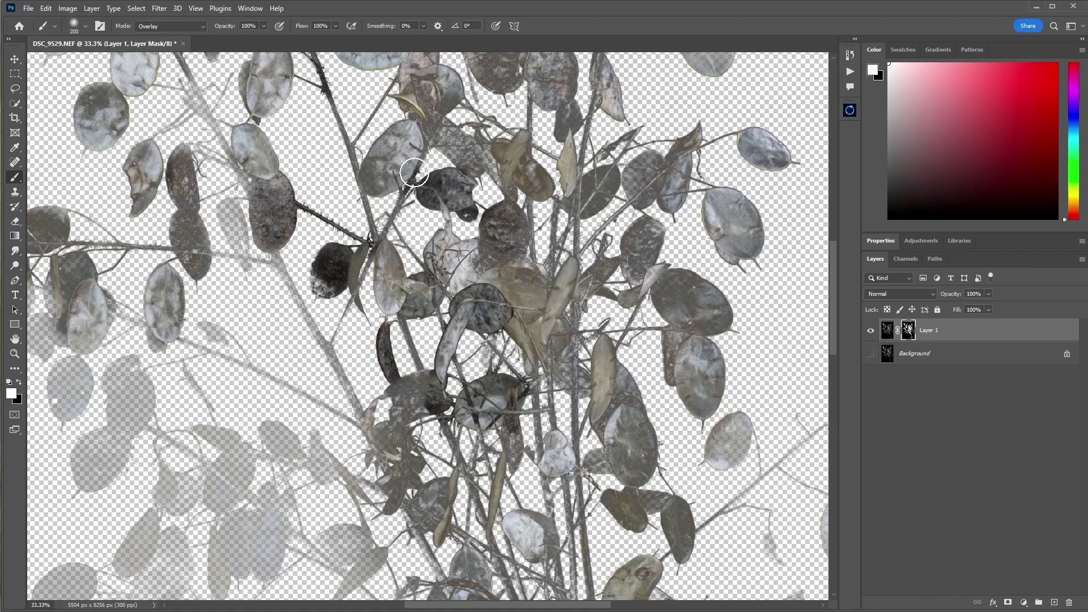
key(ctrl+minus)
key(ctrl+minus)
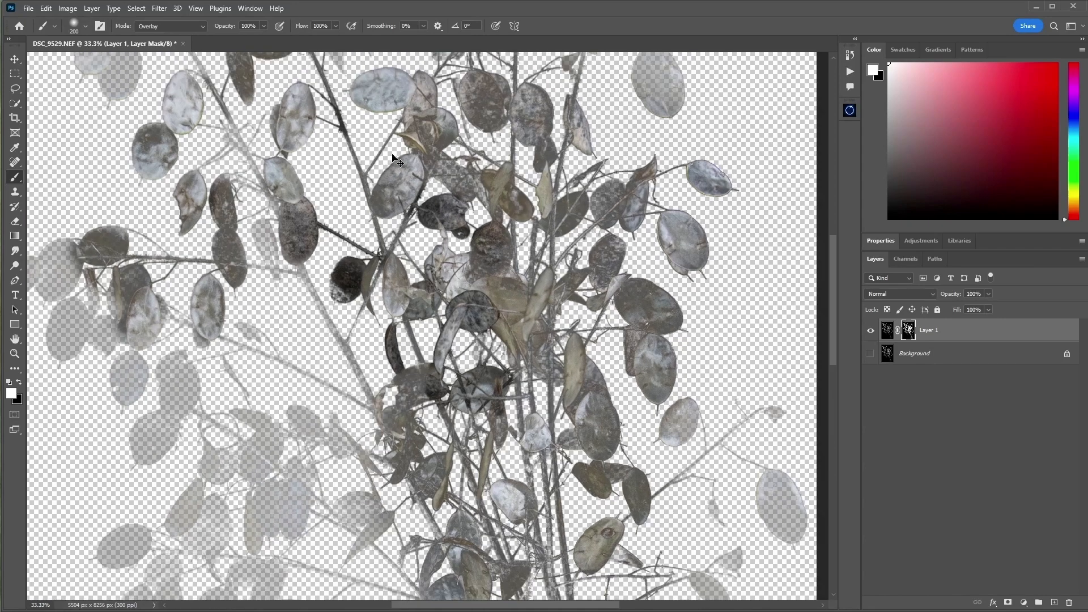
mouse_move(323, 398)
mouse_down()
mouse_move(301, 390)
mouse_move(320, 409)
mouse_move(293, 415)
mouse_move(365, 442)
mouse_move(321, 456)
mouse_move(338, 470)
mouse_move(326, 501)
mouse_move(357, 505)
mouse_move(356, 519)
mouse_move(323, 535)
mouse_move(316, 524)
mouse_move(363, 503)
mouse_up()
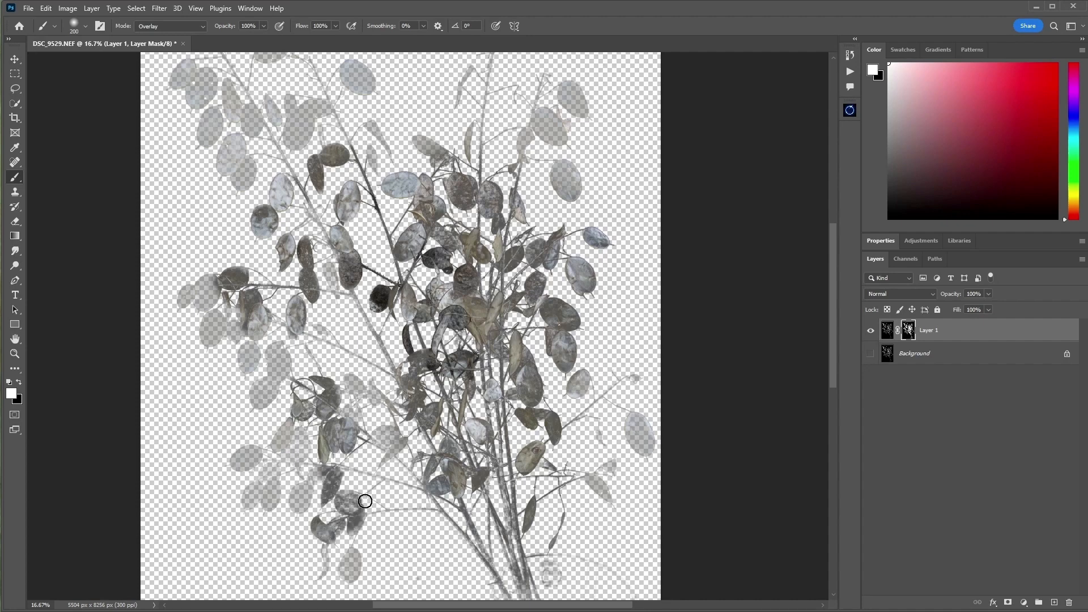
drag(452, 445, 449, 454)
- Paint white on the mask over the leaves right of center, and over the remaining faded branches with a 1600 px brush
key(ctrl+plus)
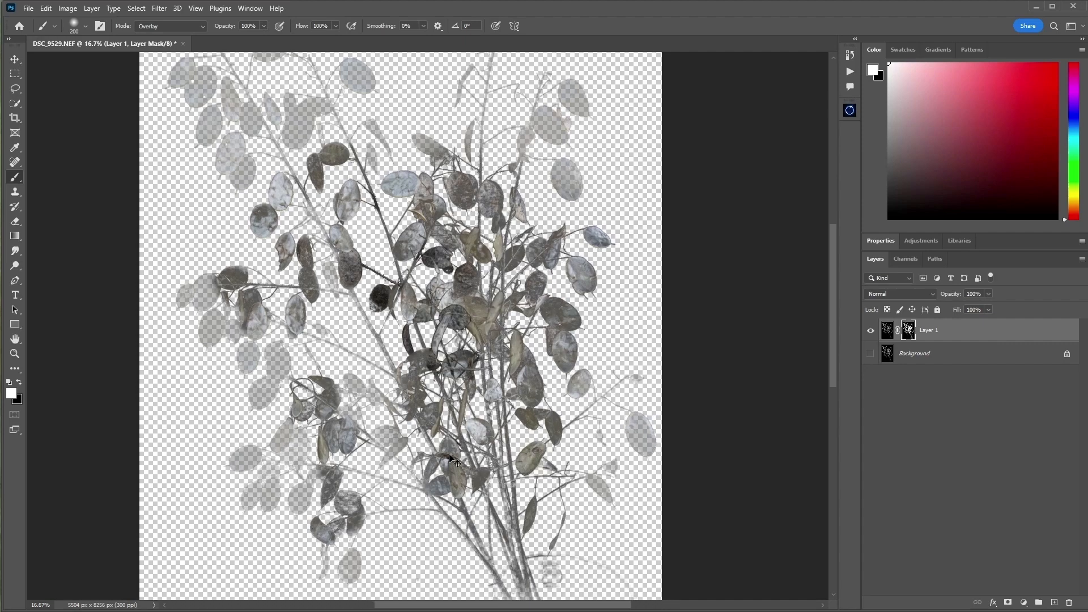
mouse_move(710, 303)
mouse_down()
mouse_move(655, 286)
mouse_move(651, 250)
mouse_move(633, 235)
mouse_move(650, 220)
mouse_move(634, 161)
mouse_move(655, 171)
mouse_move(675, 153)
mouse_move(676, 177)
mouse_up()
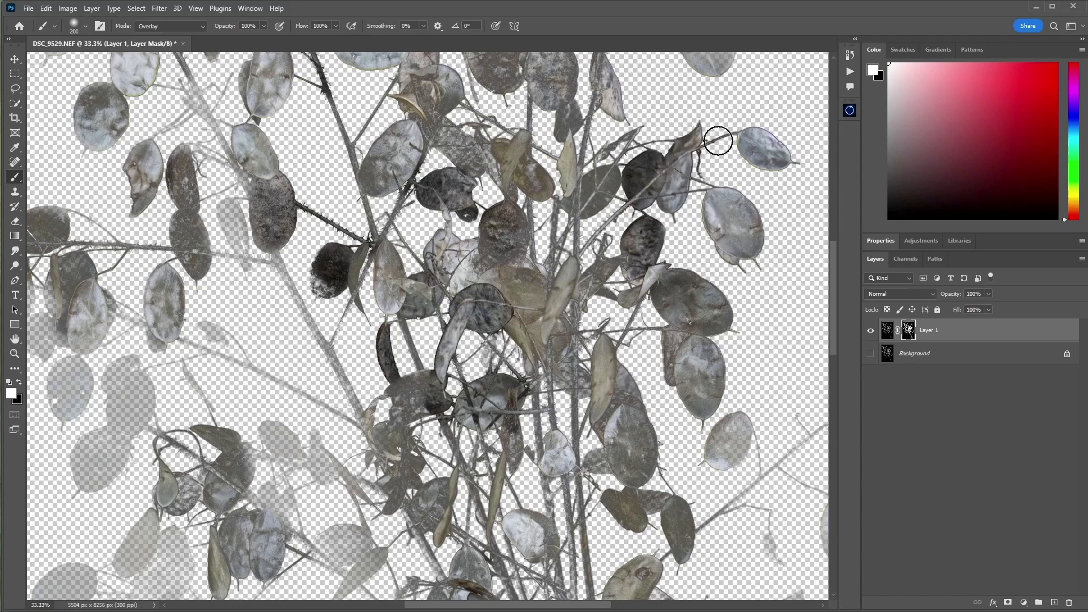
mouse_move(598, 201)
mouse_down()
mouse_move(541, 197)
mouse_move(516, 182)
mouse_move(519, 166)
mouse_move(429, 137)
mouse_move(444, 112)
mouse_move(421, 87)
mouse_move(451, 105)
mouse_move(432, 108)
mouse_move(431, 142)
mouse_move(416, 157)
mouse_move(390, 148)
mouse_move(378, 188)
mouse_move(434, 181)
mouse_move(459, 242)
mouse_move(436, 261)
mouse_move(457, 300)
mouse_move(492, 318)
mouse_move(479, 280)
mouse_move(504, 240)
mouse_move(484, 222)
mouse_move(506, 212)
mouse_move(505, 196)
mouse_move(488, 164)
mouse_move(520, 165)
mouse_move(521, 278)
mouse_move(517, 256)
mouse_move(513, 195)
mouse_move(537, 291)
mouse_move(544, 226)
mouse_move(556, 283)
mouse_move(576, 222)
mouse_move(531, 332)
mouse_up()
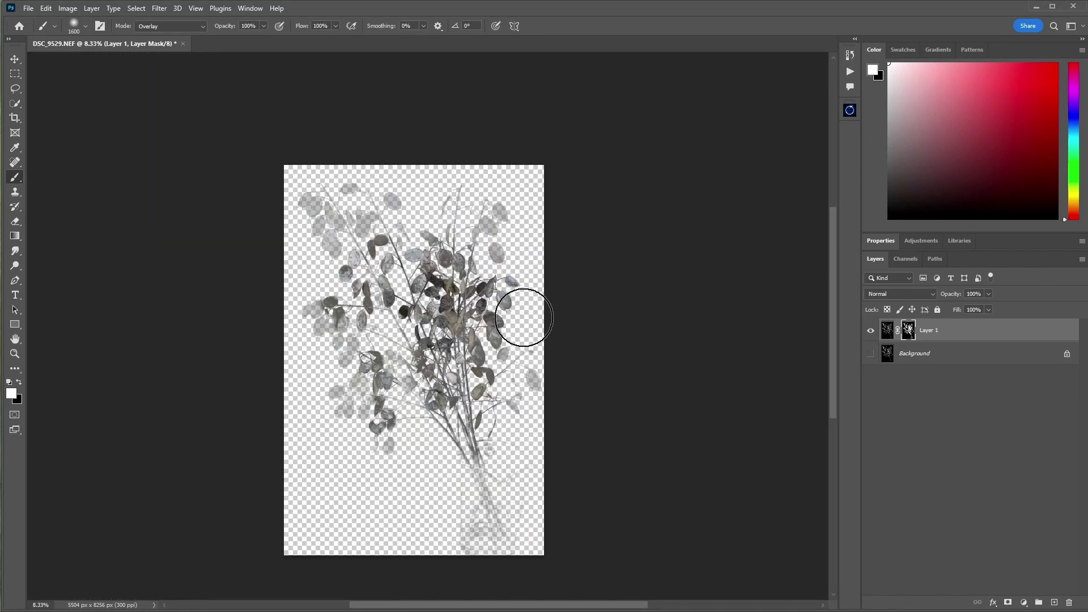
mouse_move(442, 355)
mouse_down()
mouse_move(369, 416)
mouse_move(389, 438)
mouse_move(380, 442)
mouse_move(421, 437)
mouse_move(428, 408)
mouse_move(457, 413)
mouse_move(451, 393)
mouse_move(550, 389)
mouse_move(530, 371)
mouse_move(460, 356)
mouse_move(515, 296)
mouse_move(472, 275)
mouse_move(477, 254)
mouse_move(514, 238)
mouse_move(501, 219)
mouse_move(314, 200)
mouse_move(396, 243)
mouse_move(307, 317)
mouse_move(369, 332)
mouse_move(364, 360)
mouse_move(327, 386)
mouse_move(416, 429)
mouse_move(434, 374)
mouse_move(359, 312)
mouse_move(391, 263)
mouse_move(376, 225)
mouse_move(309, 202)
mouse_move(390, 248)
mouse_move(411, 325)
mouse_move(385, 324)
mouse_move(471, 275)
mouse_move(482, 239)
mouse_move(517, 239)
mouse_move(504, 316)
mouse_move(455, 414)
mouse_move(399, 386)
mouse_move(387, 362)
mouse_up()
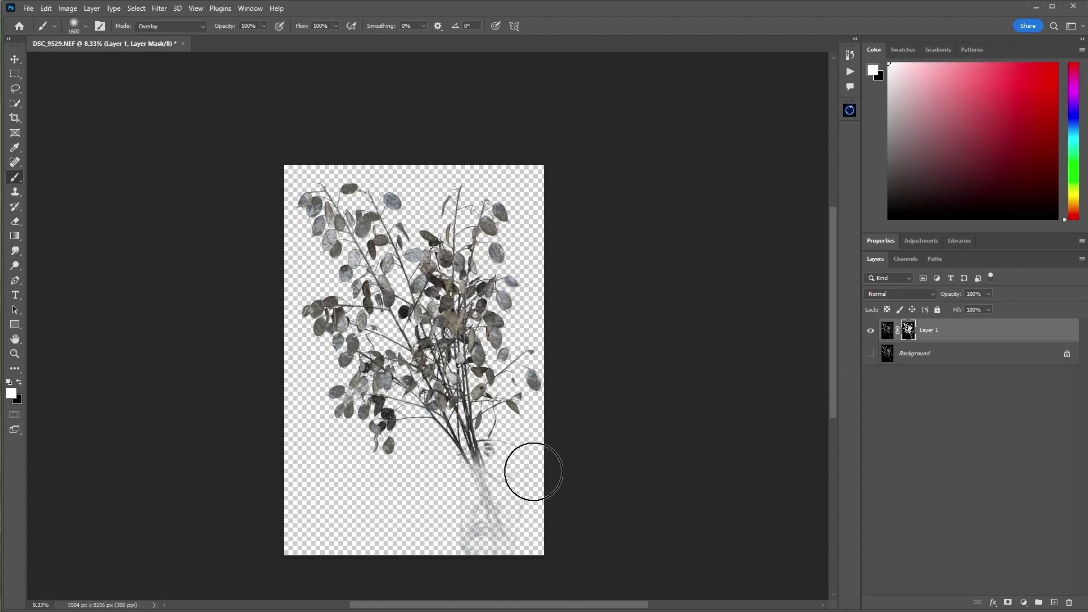
- Reduce the brush to 1100 px and paint black on the mask over the glass vase to hide it
key(bracketleft)
key(bracketleft)
key(bracketleft)
key(bracketleft)
key(bracketleft)
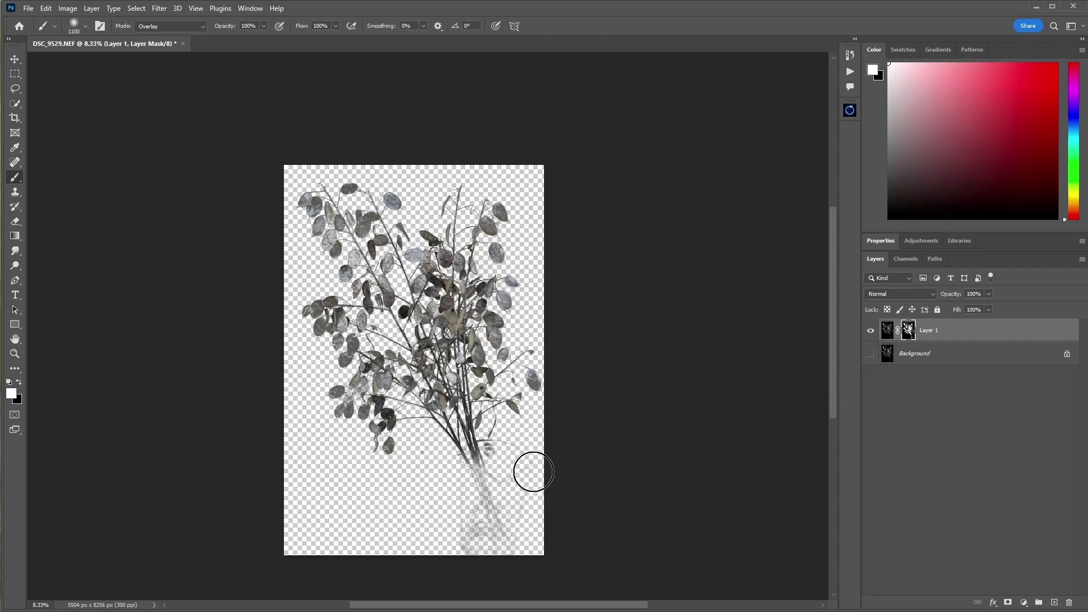
key(x)
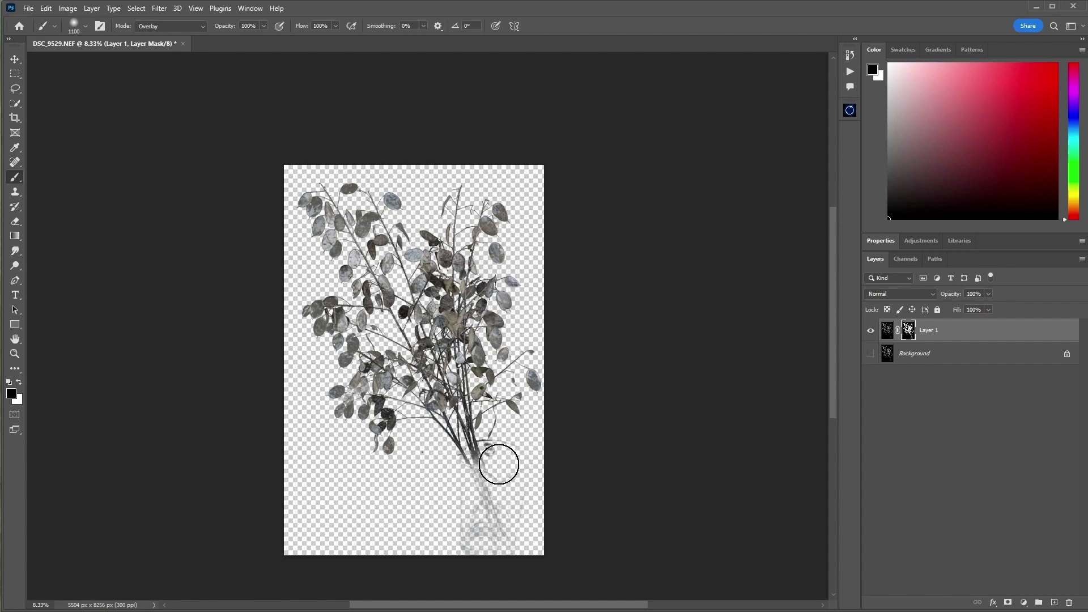
mouse_move(486, 461)
mouse_down()
mouse_move(500, 449)
mouse_move(457, 483)
mouse_move(506, 506)
mouse_move(463, 527)
mouse_move(512, 553)
mouse_up()
key(x)
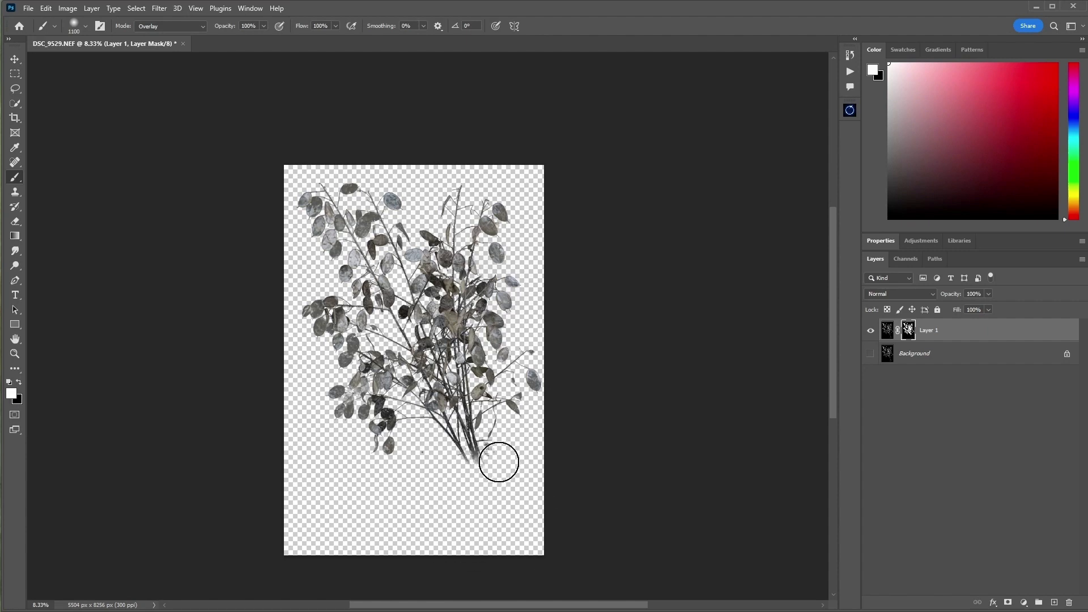
- Make black the painting colour and shrink the brush for finer work on the layer mask around the stem ends
key(x)
key(bracketleft)
key(bracketleft)
key(bracketleft)
key(bracketleft)
key(bracketleft)
key(bracketleft)
key(bracketleft)
key(bracketleft)
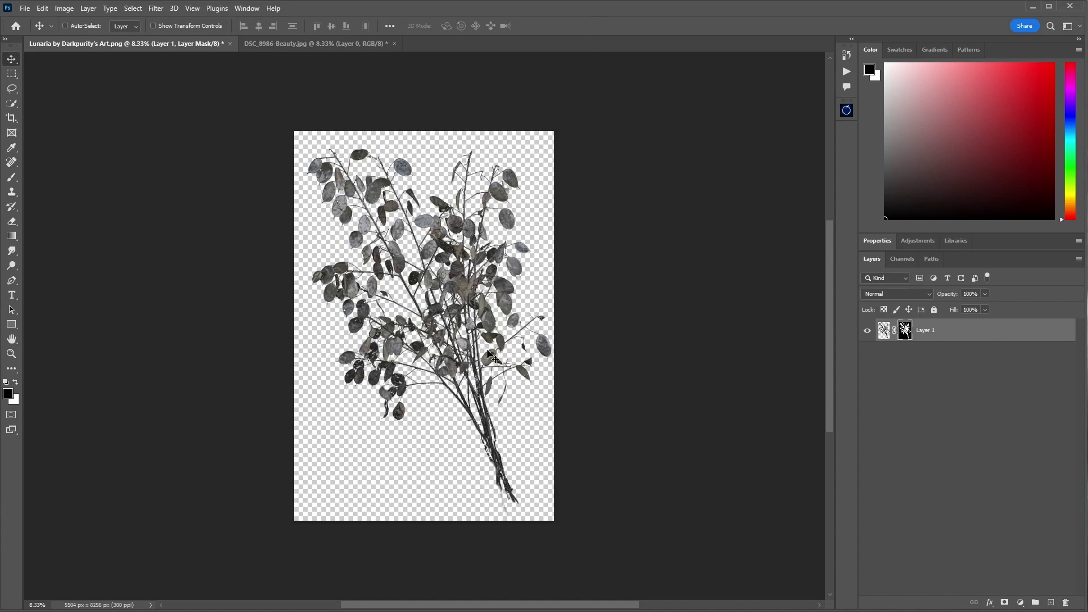
- Target the plant layer's image instead of its mask and add a dark green Solid Color fill layer beneath Layer 1
scroll(489, 349, up, 1)
scroll(485, 356, down, 1)
key(ctrl+2)
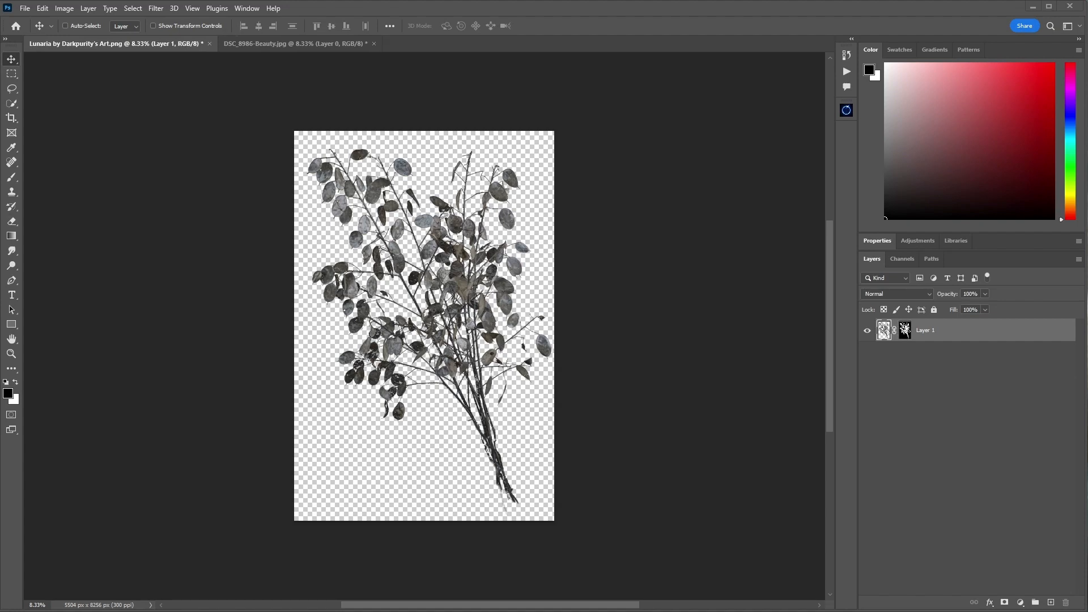
click(1020, 602)
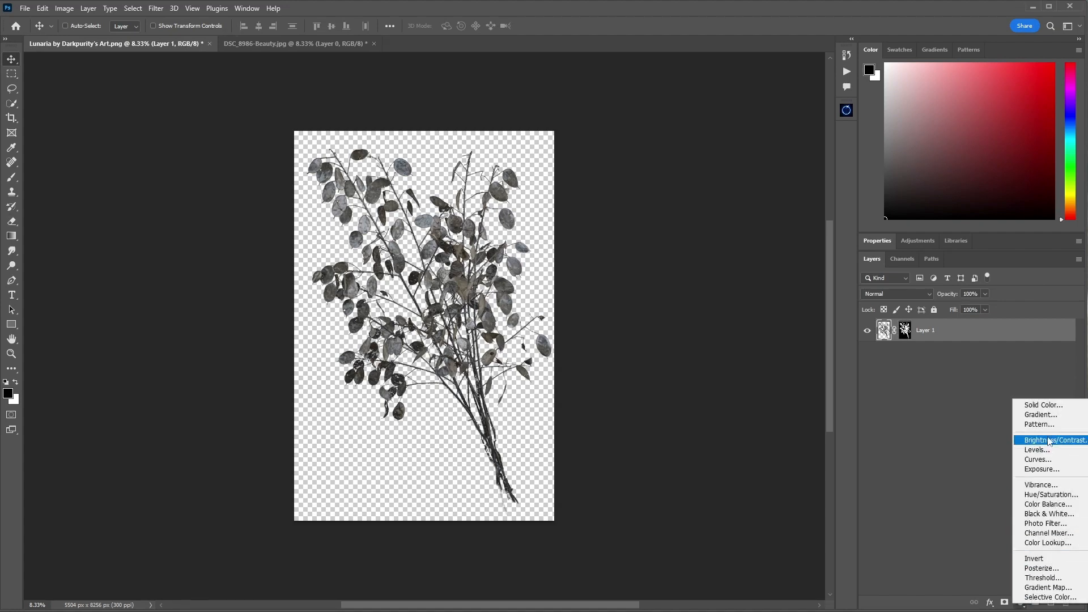
click(1048, 406)
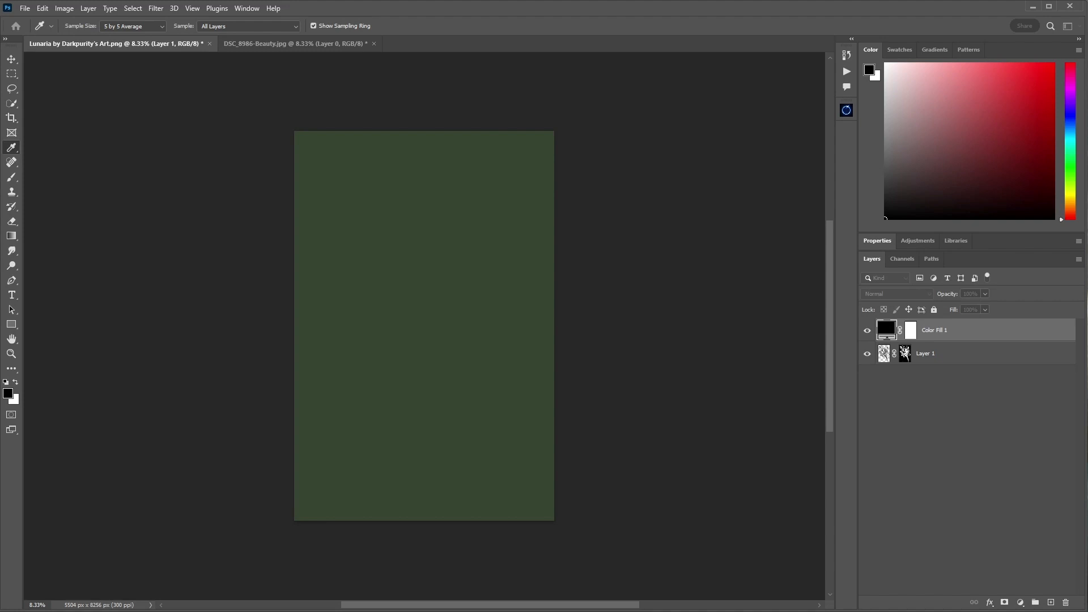
key(Return)
drag(886, 331, 882, 367)
- Change the fill layer's colour to a muted blue-grey and reselect the plant layer
double_click(885, 354)
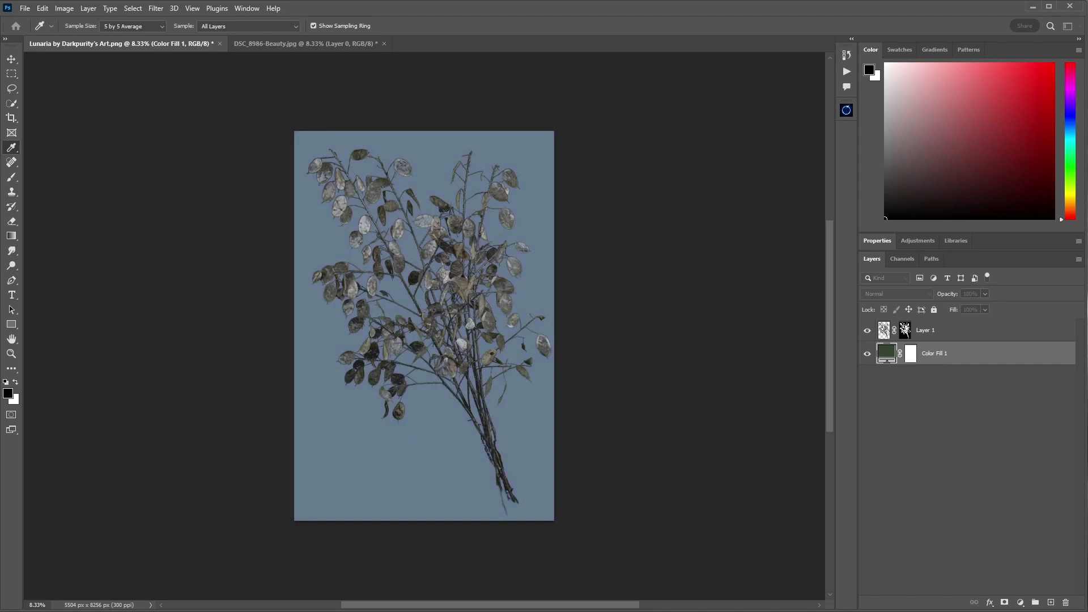
key(Return)
click(926, 329)
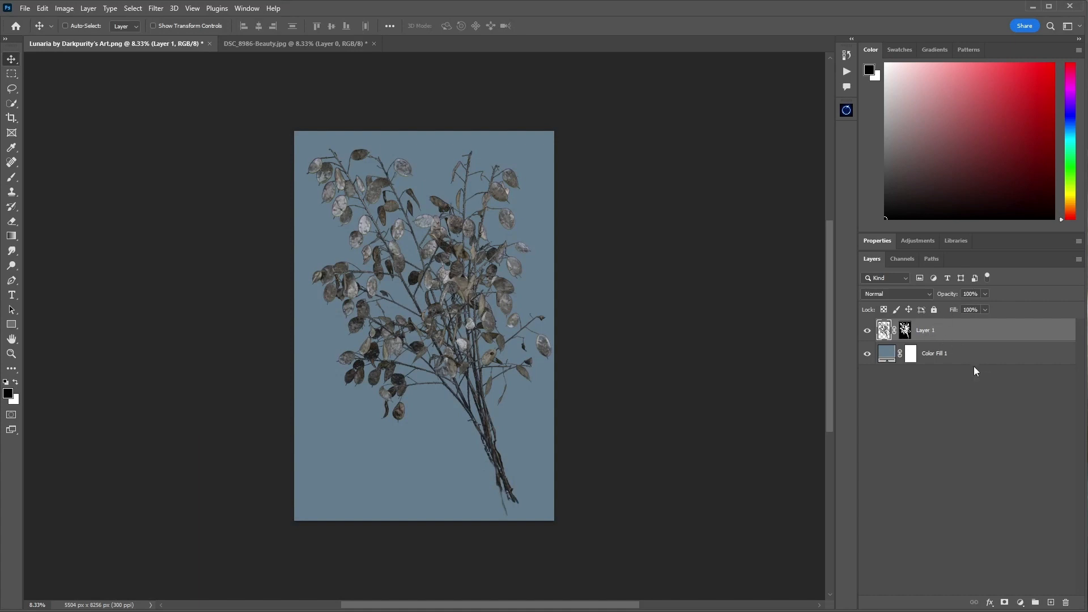
- Apply the plant layer's mask permanently and hide the blue-grey fill layer to leave a transparent background
right_click(904, 329)
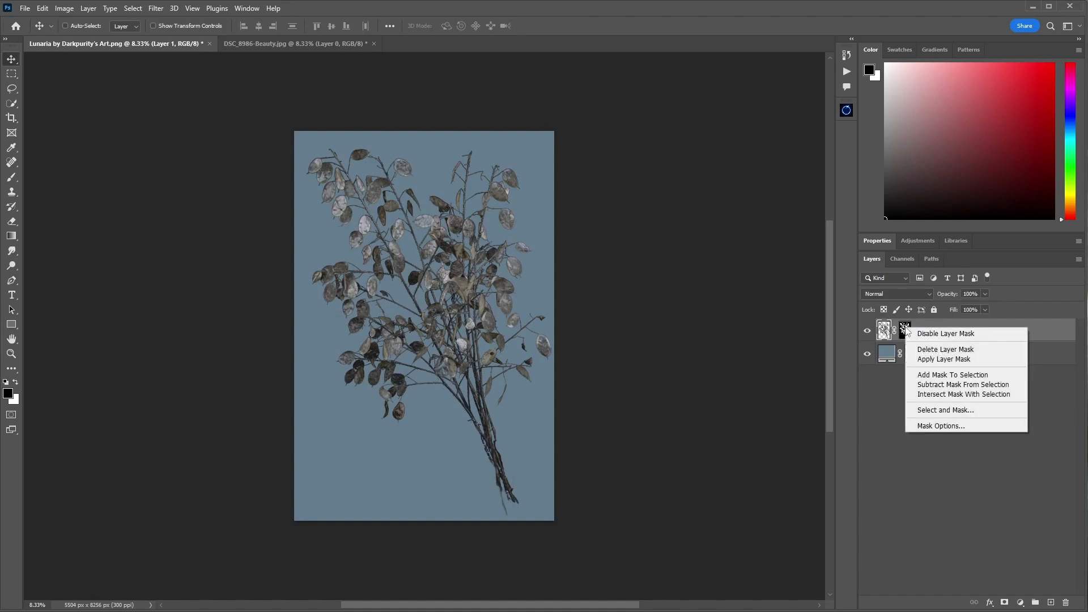
click(957, 361)
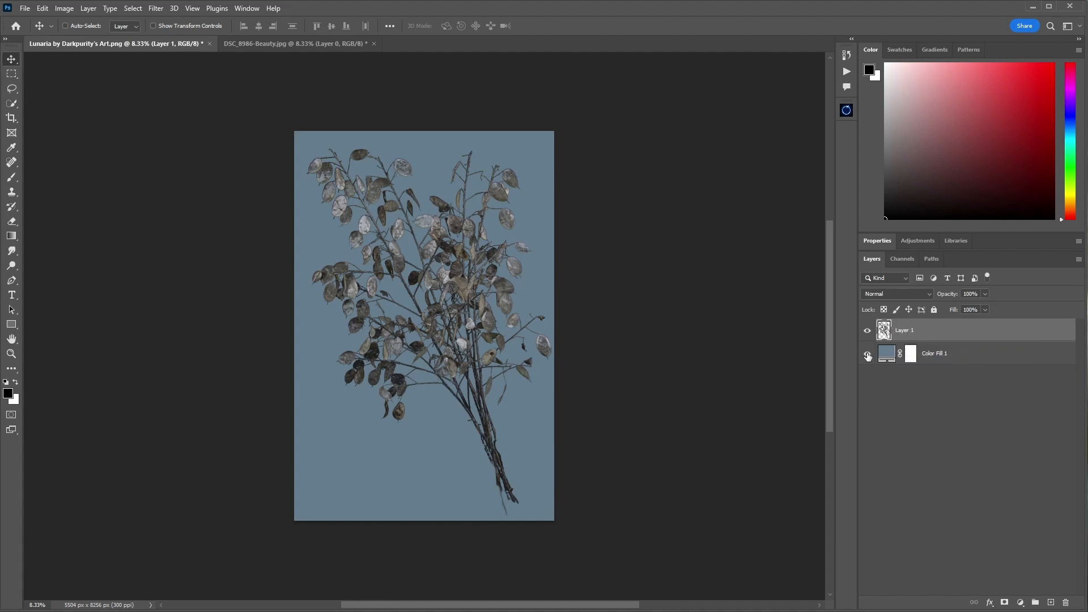
click(866, 355)
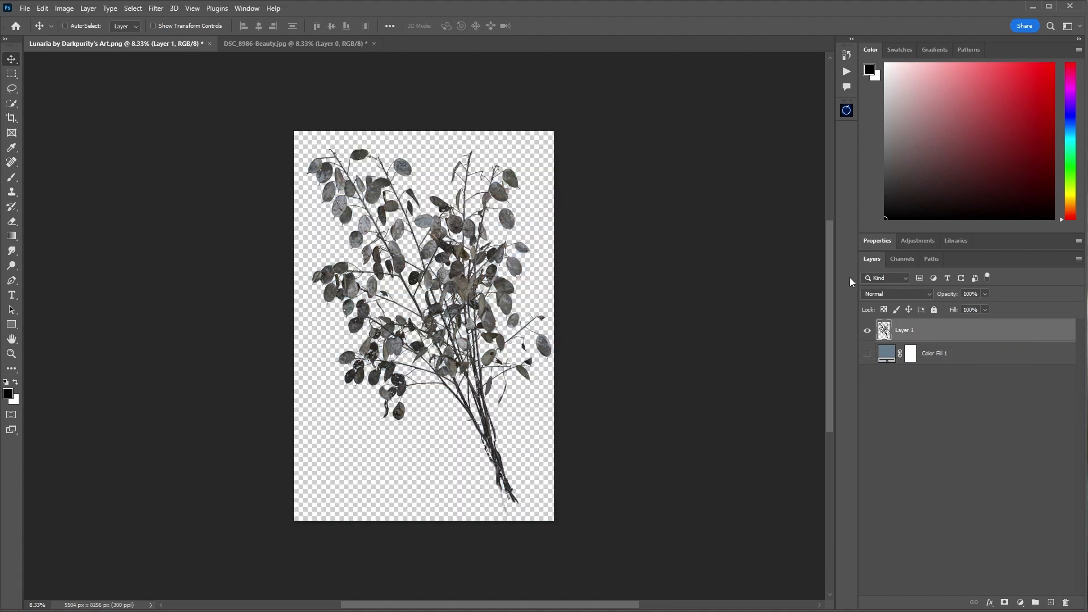
- Configure an Export As of the cut-out plant as PNG with Bicubic Sharper resampling, and cancel the export
click(25, 9)
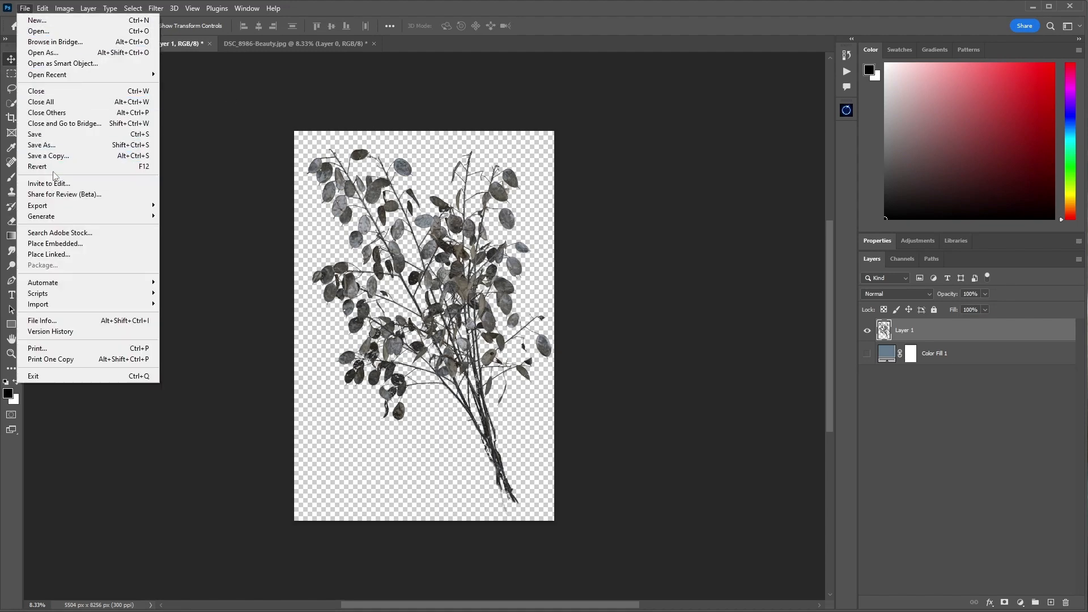
mouse_move(55, 208)
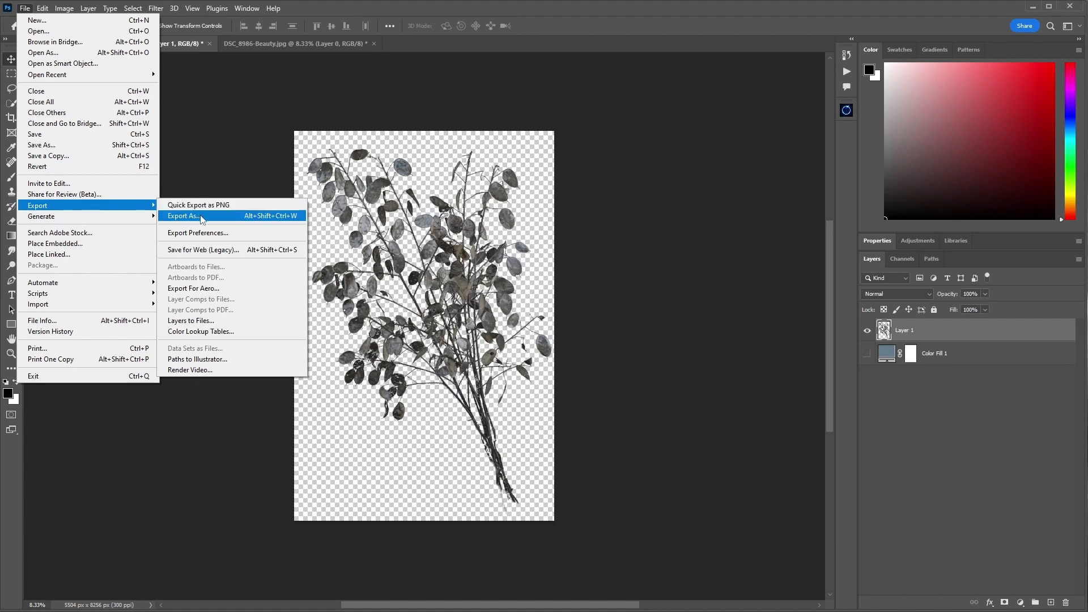
click(183, 216)
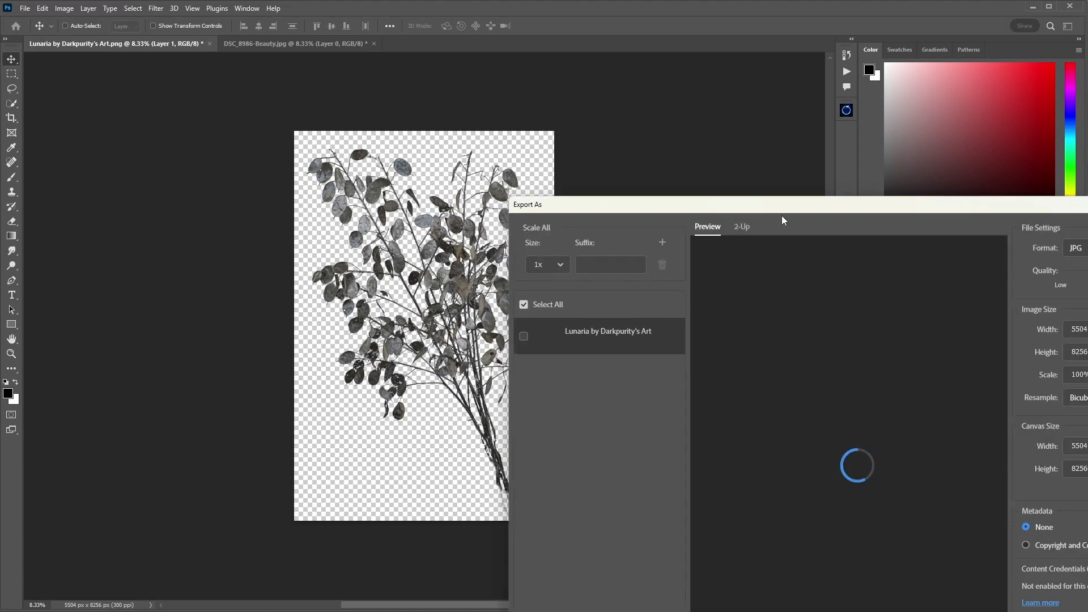
drag(867, 213, 535, 69)
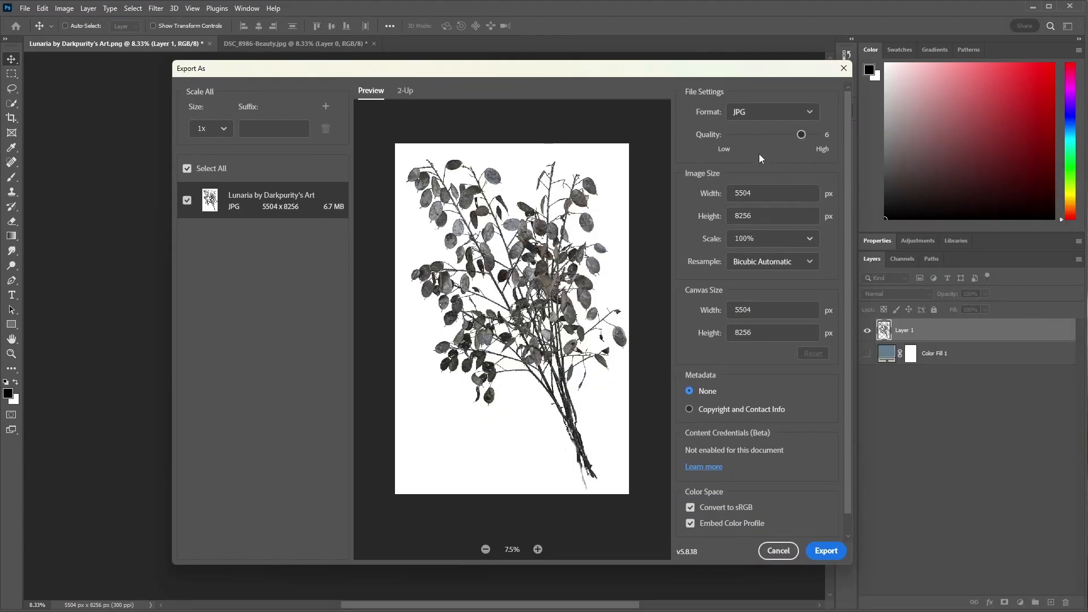
click(810, 111)
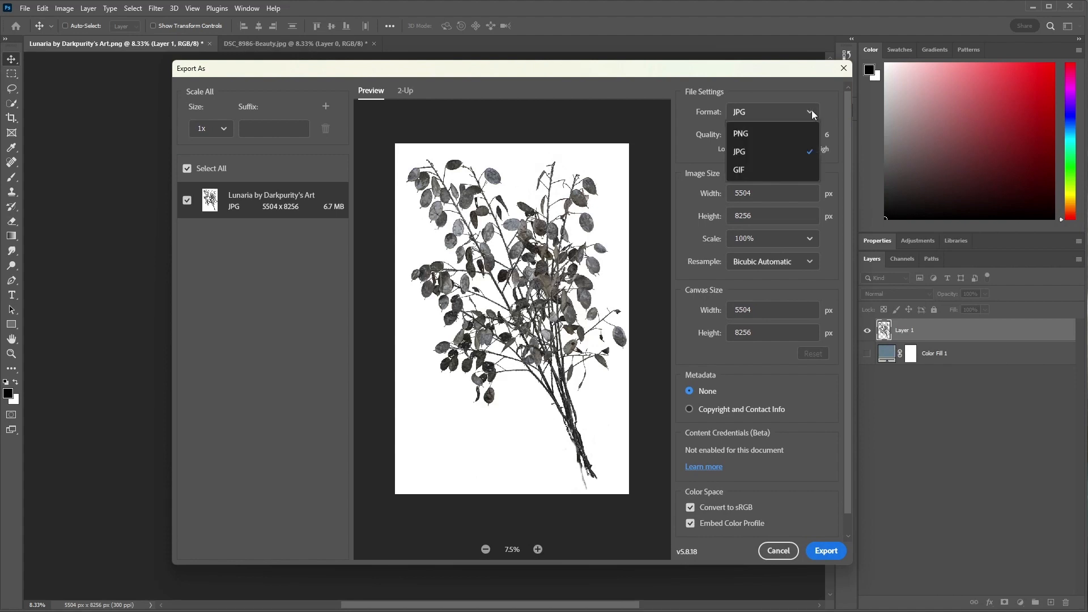
click(760, 134)
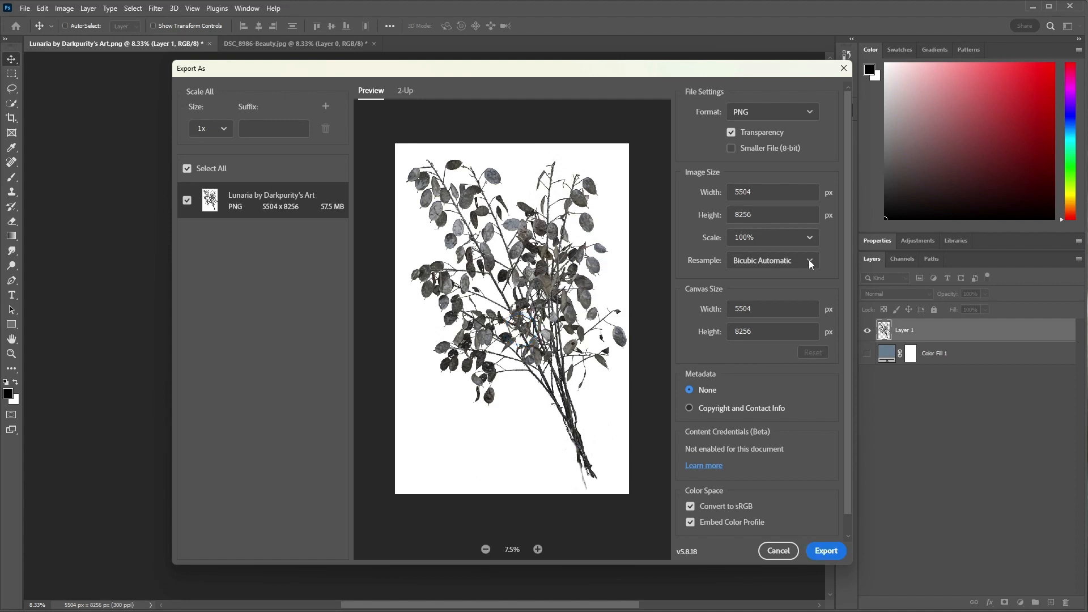
click(808, 259)
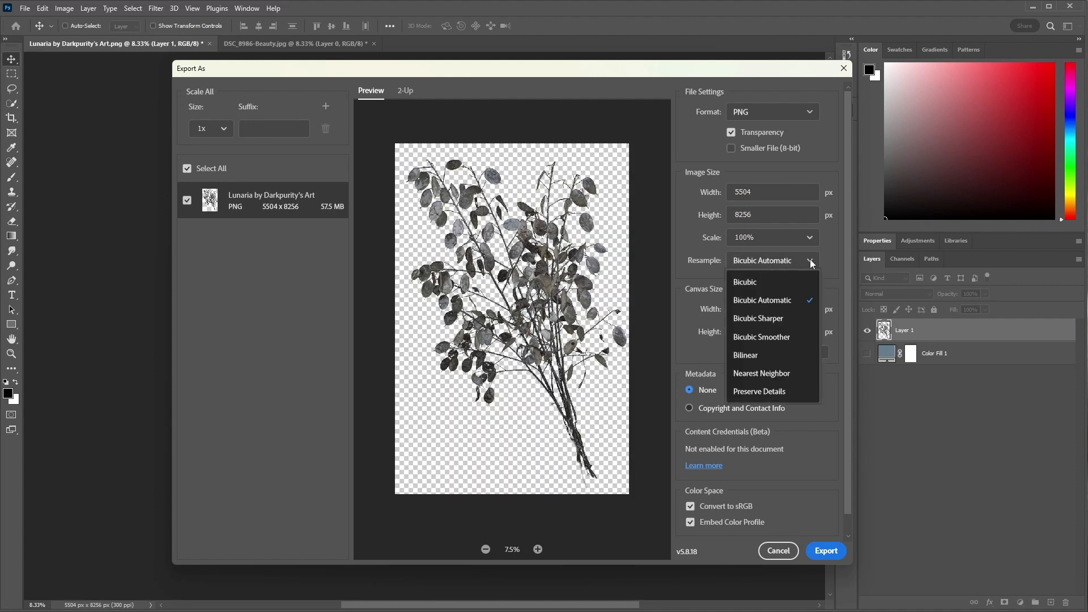
click(775, 318)
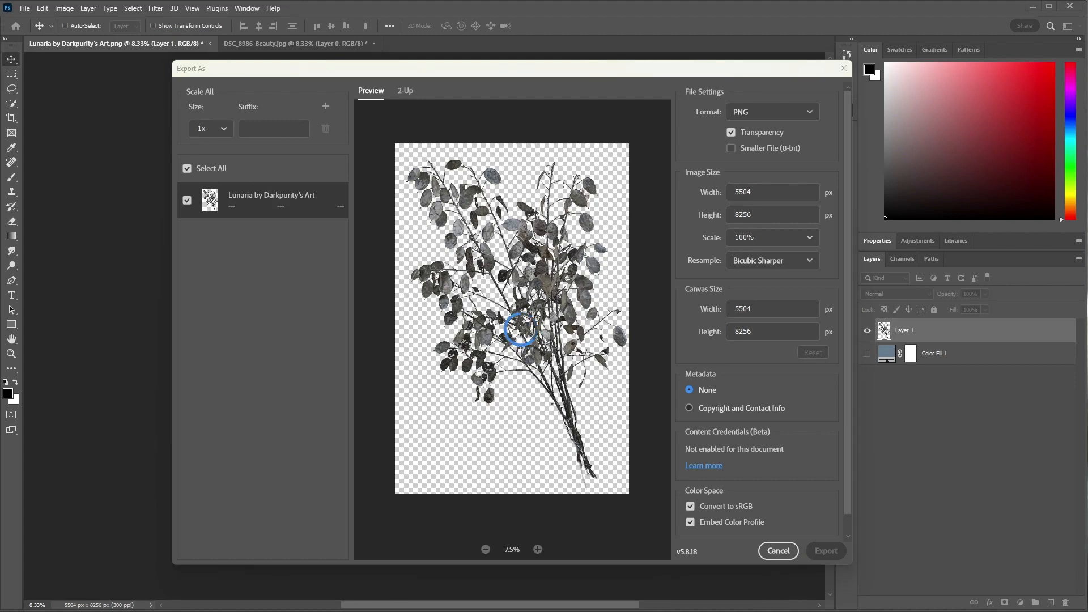
click(778, 551)
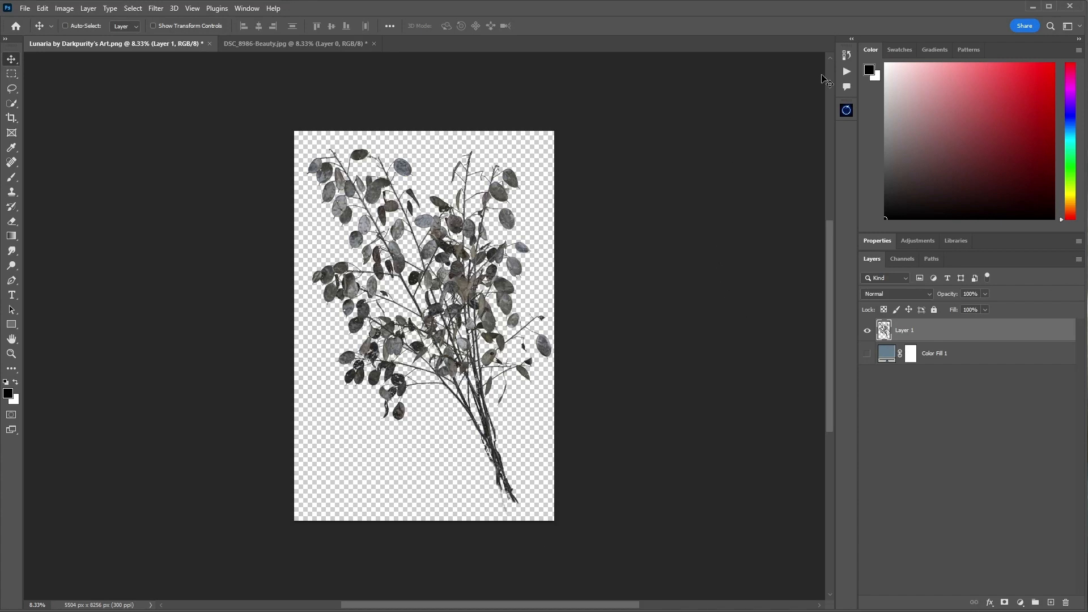
- Revert the document history to the Modify Color Fill Layer state, undoing the mask application and the hidden fill
click(845, 56)
click(770, 74)
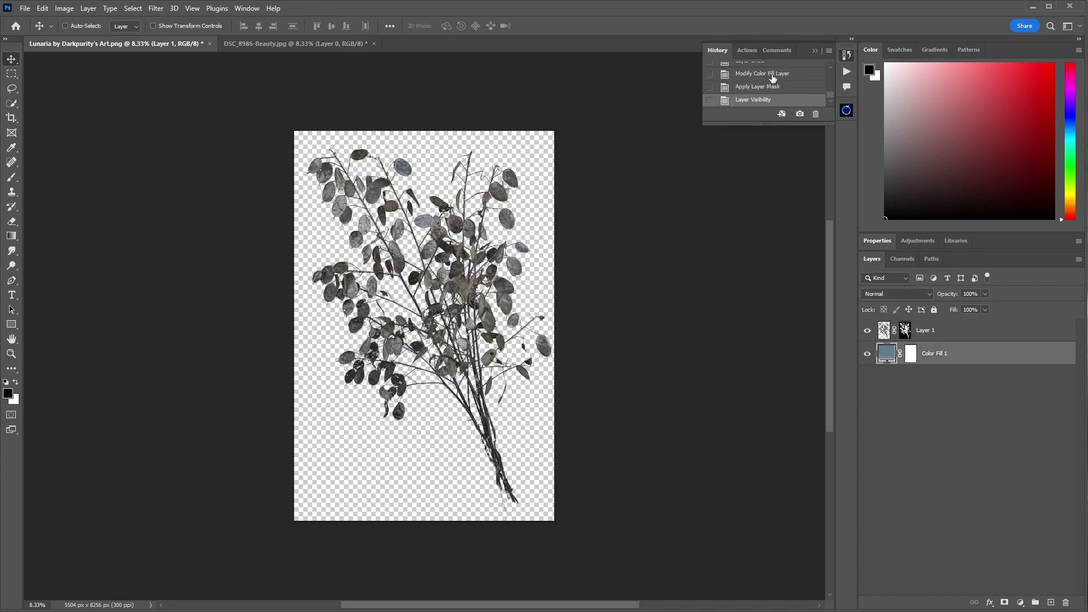
click(816, 51)
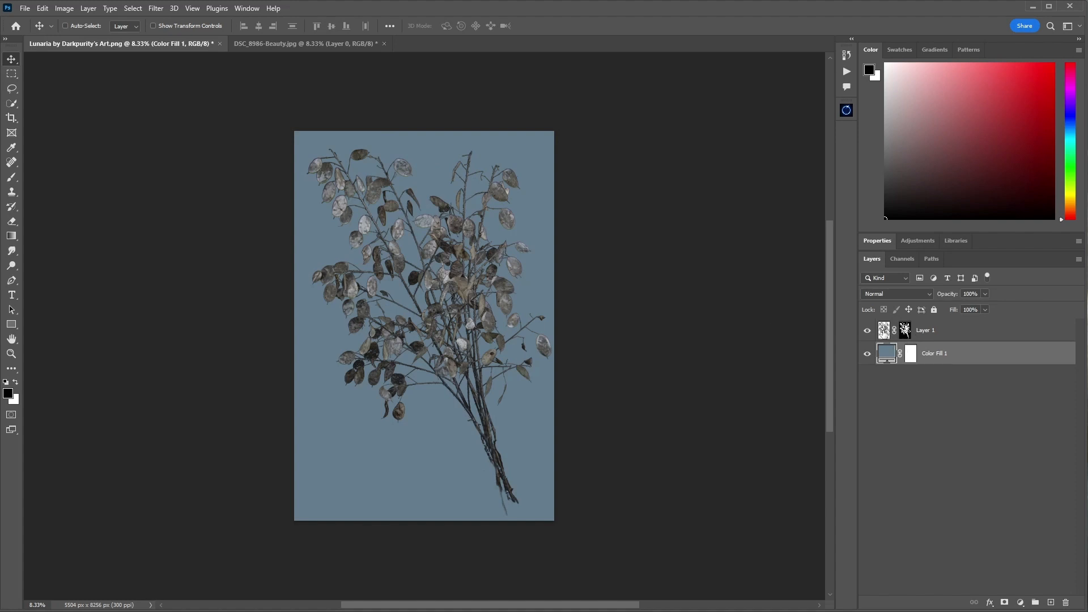
- Copy the masked plant layer into the DSC_8986-Beauty.jpg portrait, place it over the woman's hair and ear, and nudge it slightly right
drag(884, 330, 491, 296)
drag(533, 310, 546, 313)
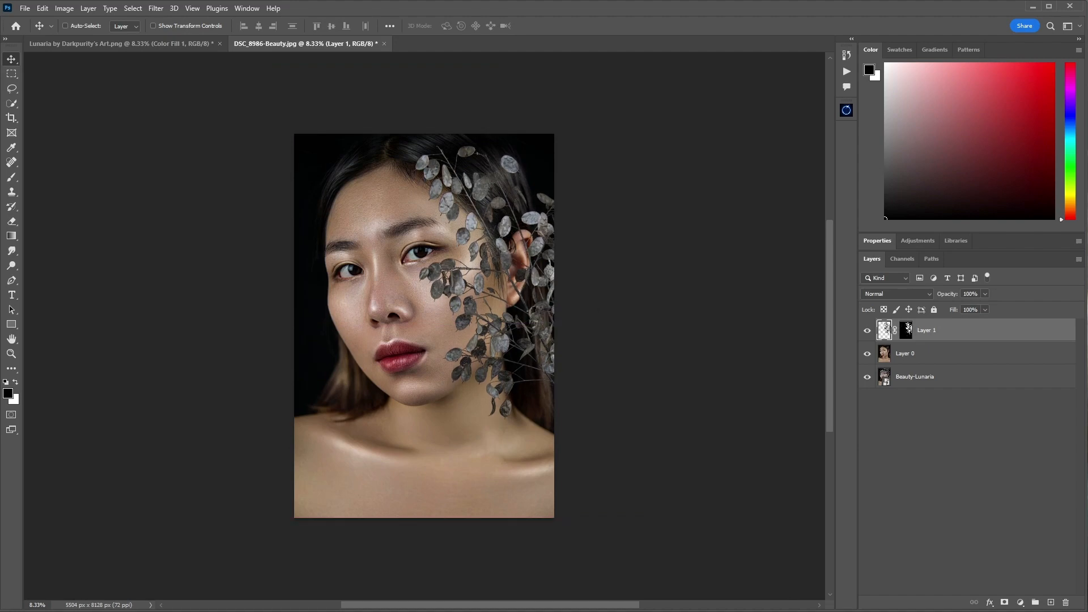
key(shift+Right)
key(shift+Right)
key(shift+Right)
key(shift+Right)
key(shift+Right)
key(shift+Right)
key(shift+Right)
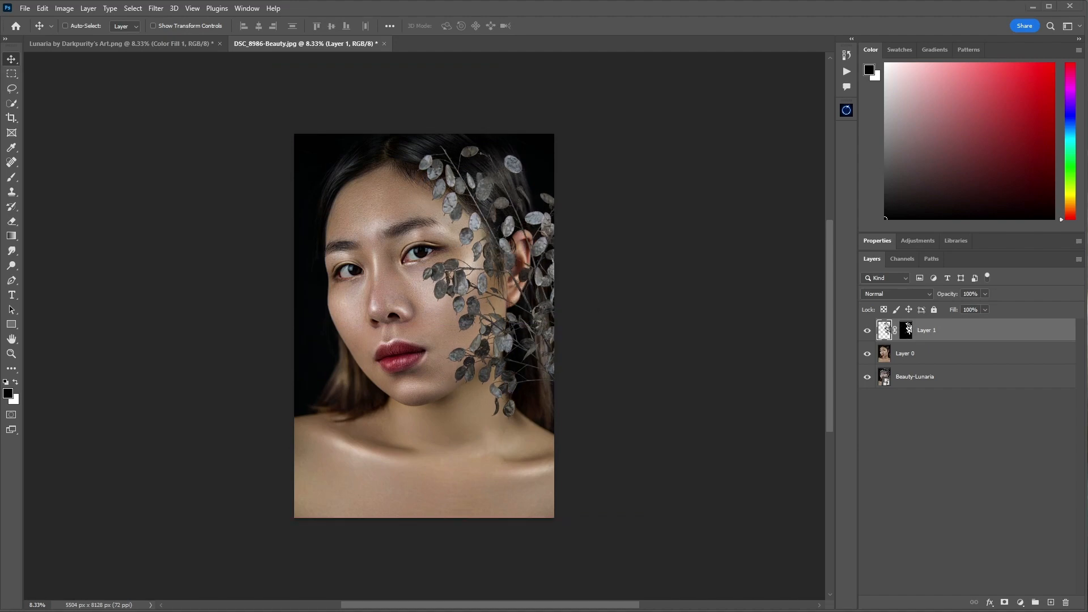
- Group Layer 1 with Layer 0 and hide the group to compare it with the Beauty-Lunaria layer
click(941, 354)
shift+click(952, 333)
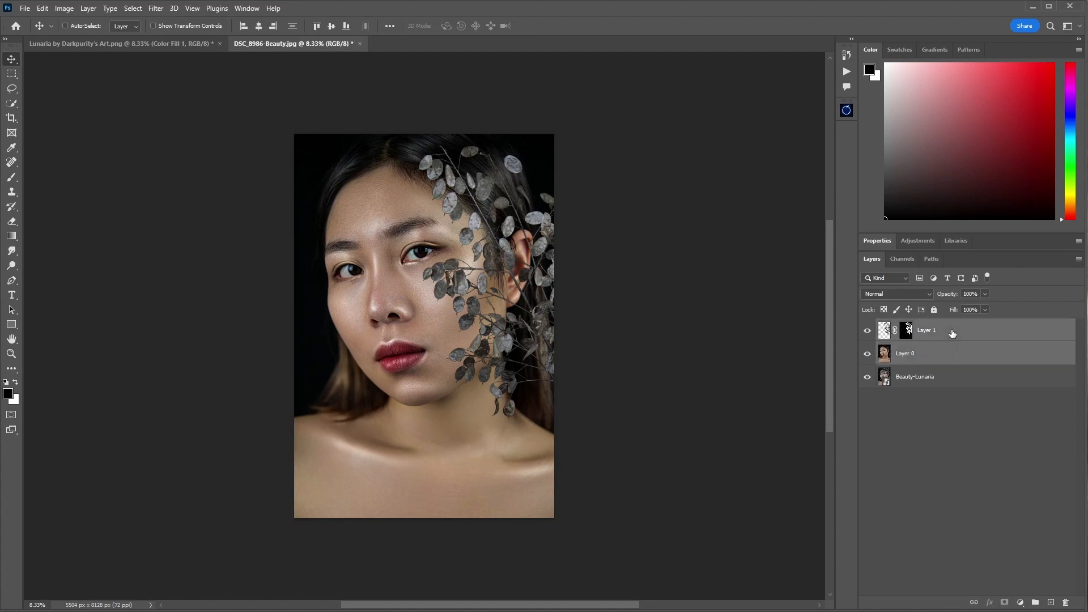
click(1035, 603)
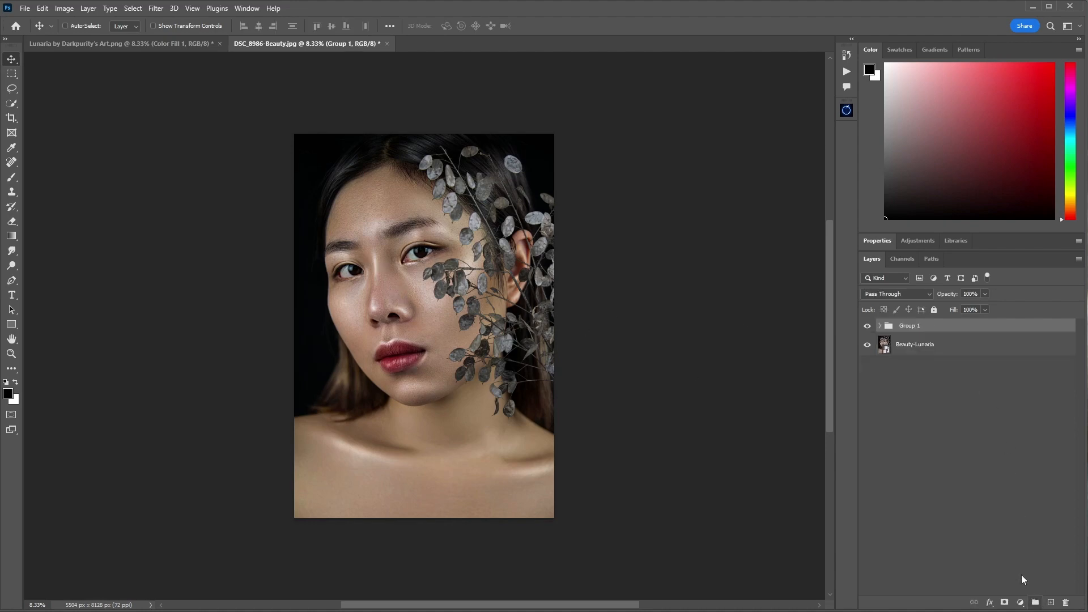
click(867, 326)
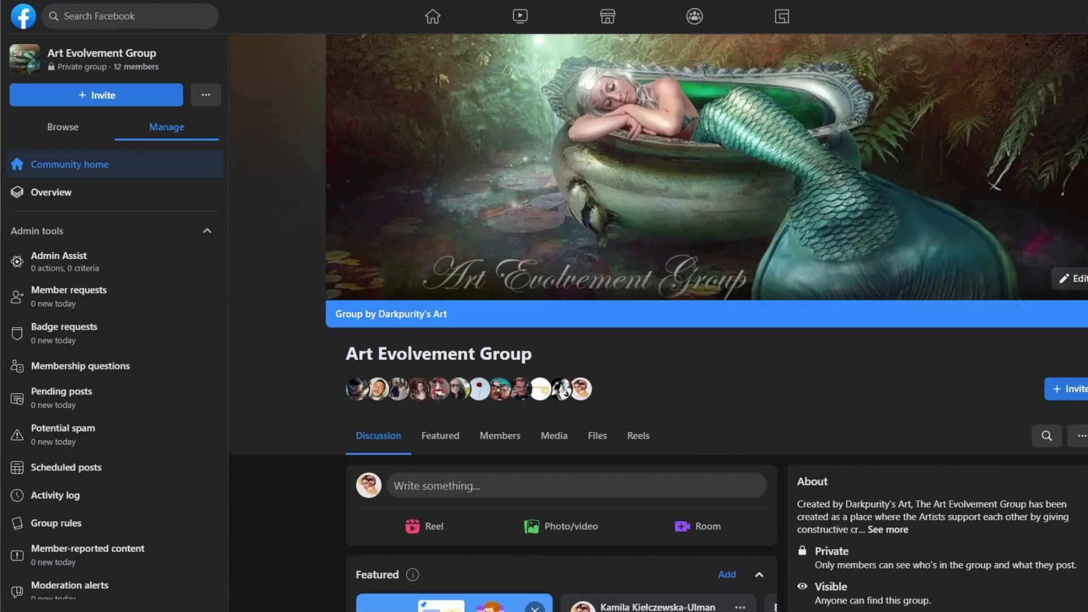
- Look through the posts in the Art Evolvement Group's discussion feed on Facebook
scroll(657, 323, down, 5)
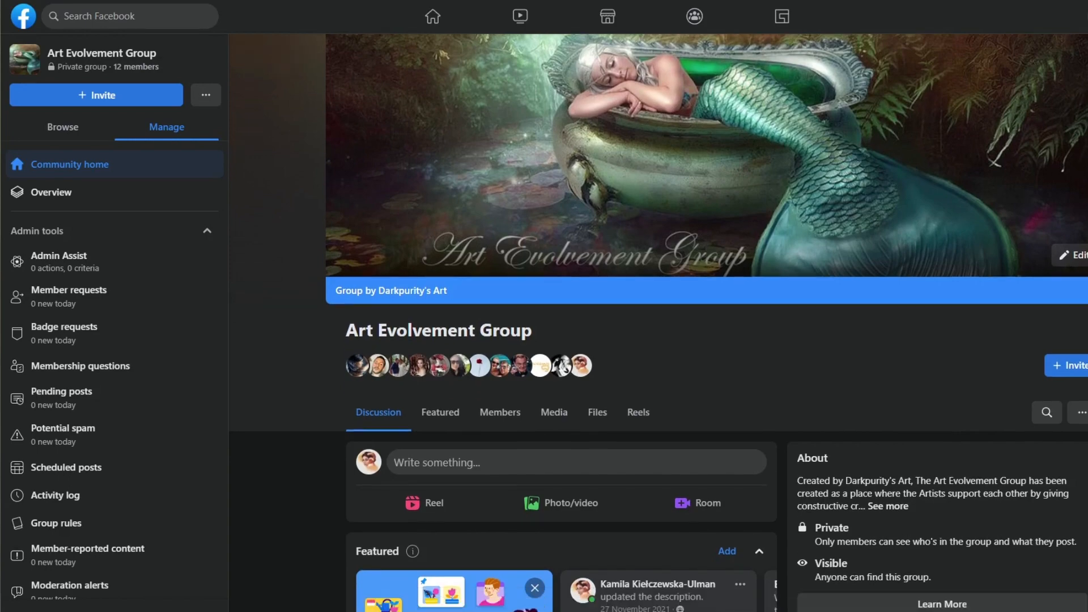
scroll(560, 340, down, 12)
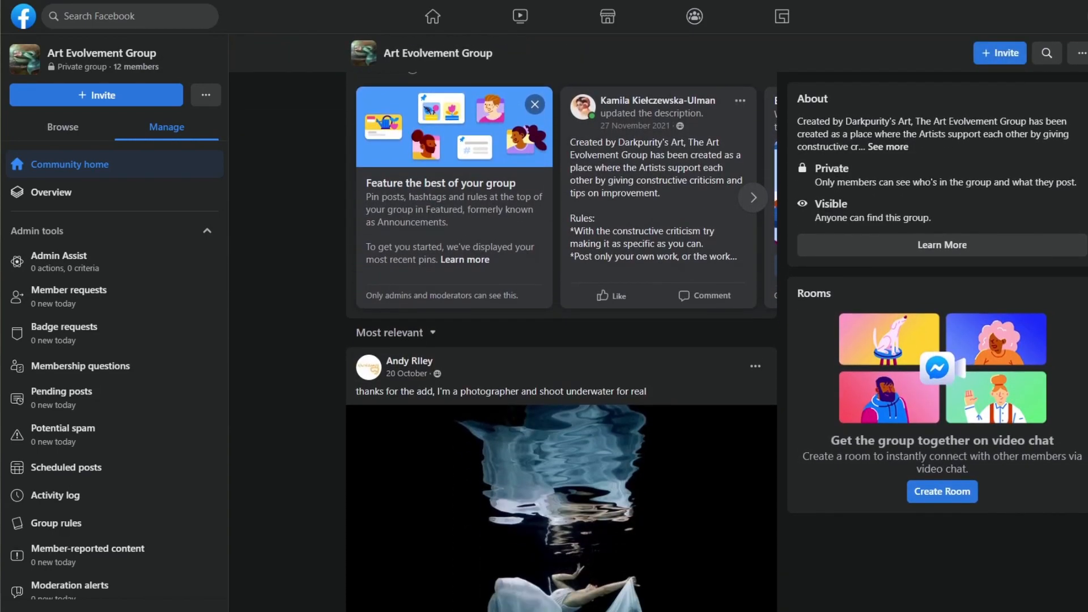
scroll(561, 340, down, 15)
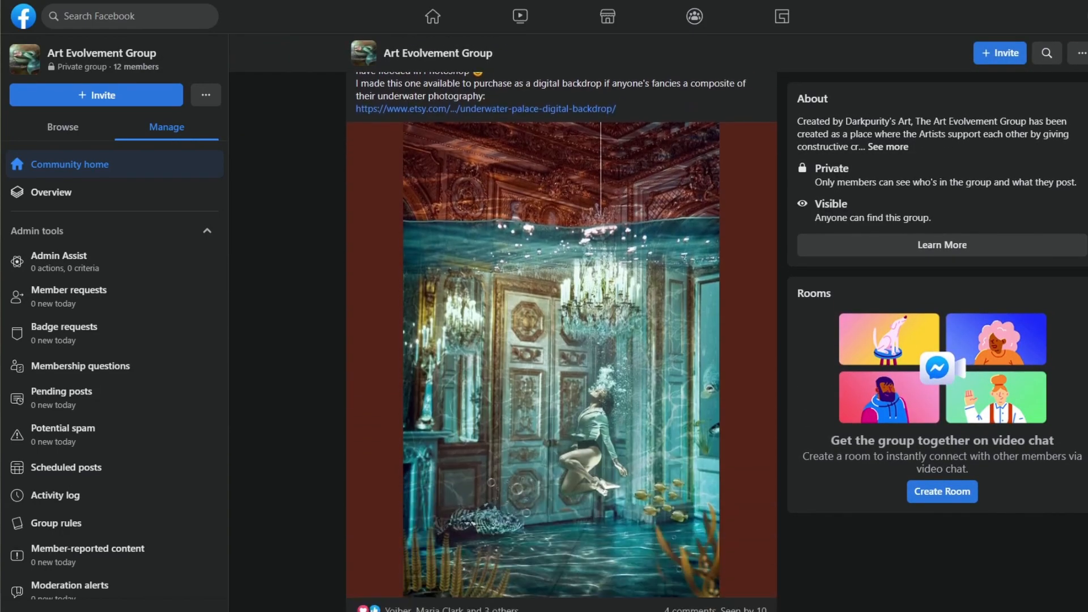
scroll(561, 340, down, 15)
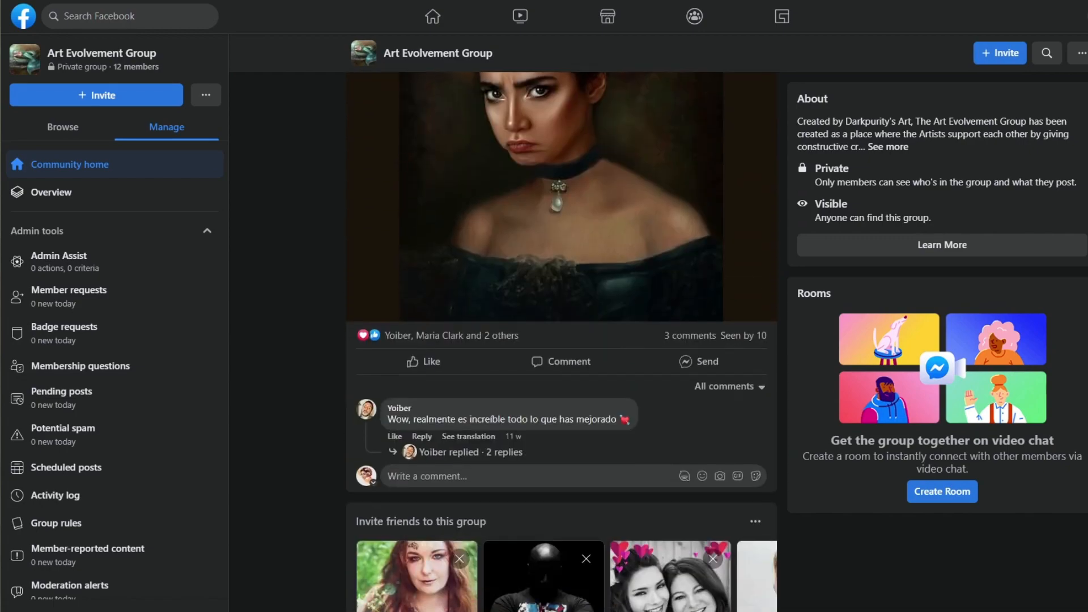